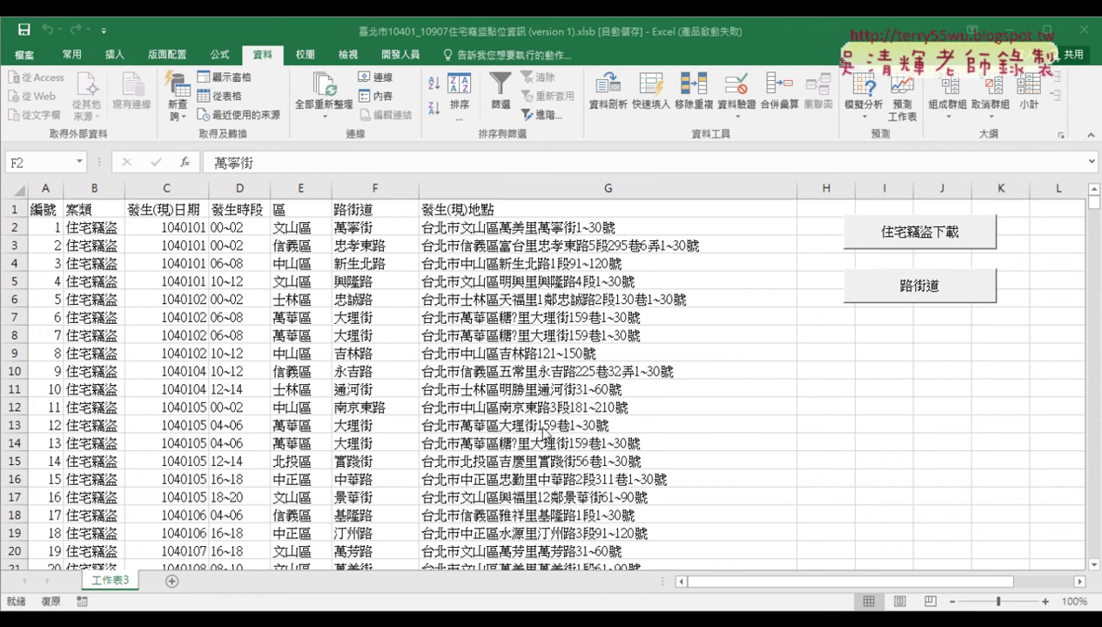
# Insert a PivotTable from range 工作表3!$A$1:$G$3008 onto a new worksheet
pyautogui.click(381, 331)
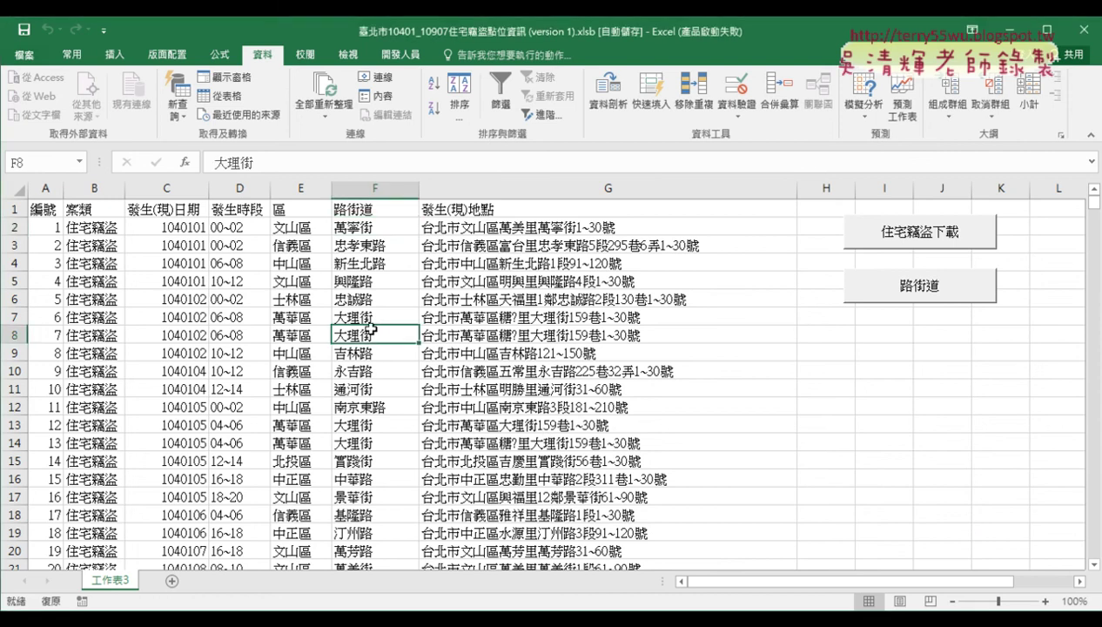
pyautogui.click(114, 54)
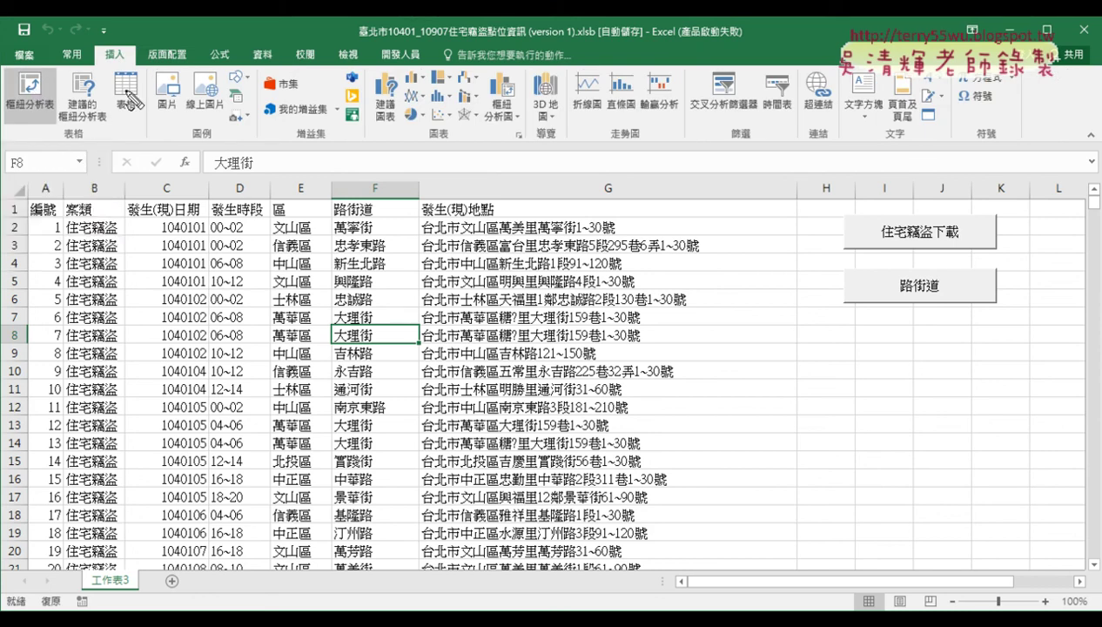
pyautogui.moveTo(42, 73); pyautogui.dragTo(61, 97)
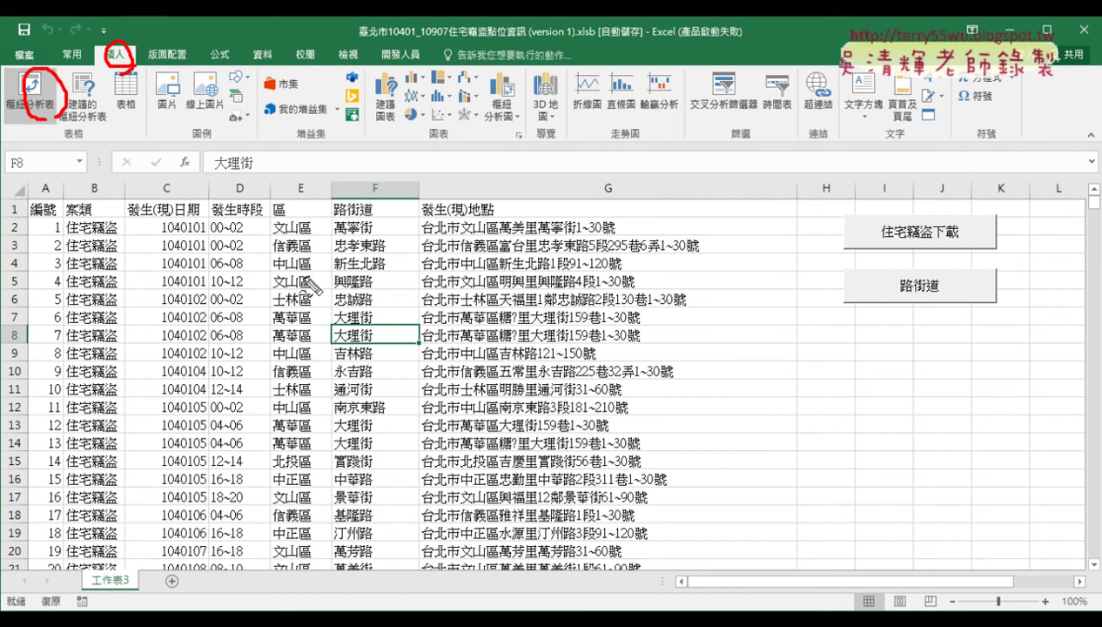
pyautogui.press('Escape')
pyautogui.click(30, 91)
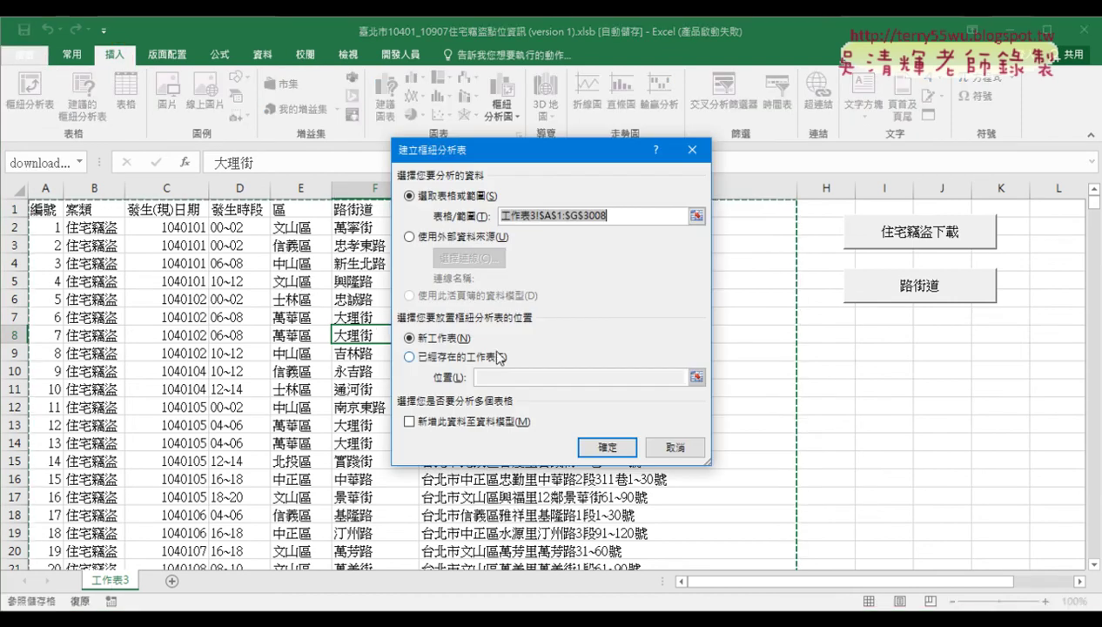
pyautogui.click(608, 448)
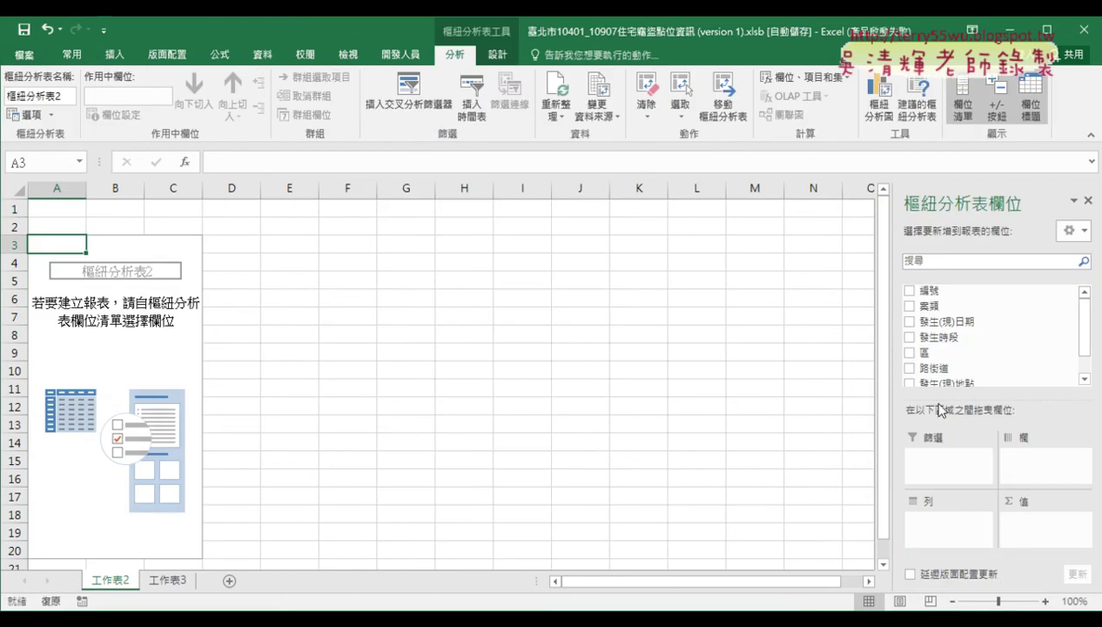
# Put 區 in Rows and a count of 區 in Values, listing 12 districts totalling 3007
pyautogui.scroll(-2, 1078, 359)
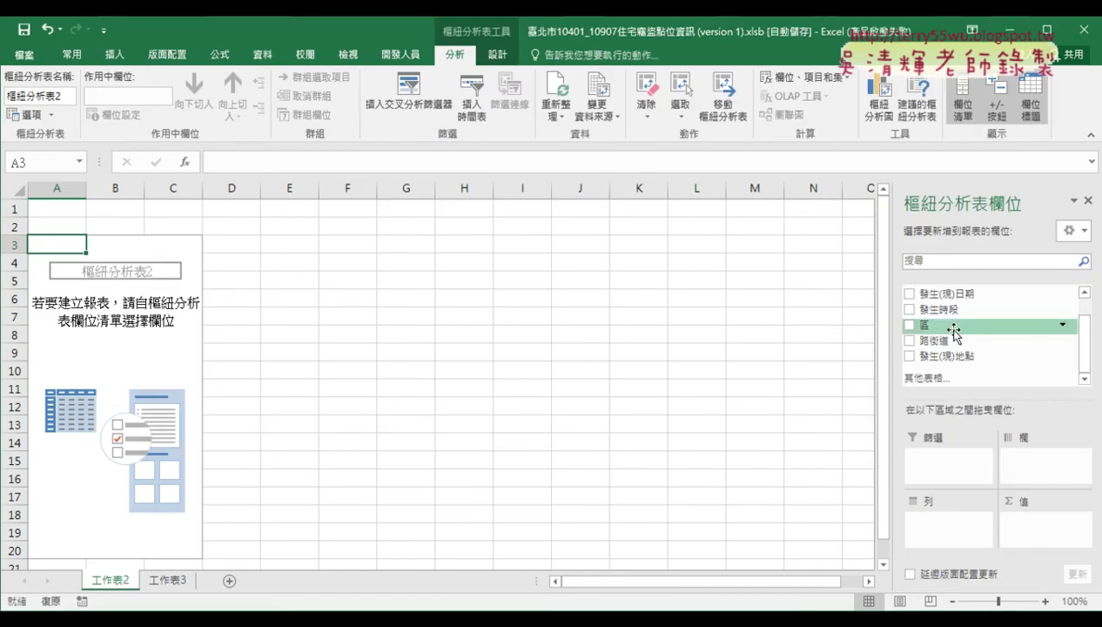
pyautogui.moveTo(924, 325); pyautogui.dragTo(940, 522)
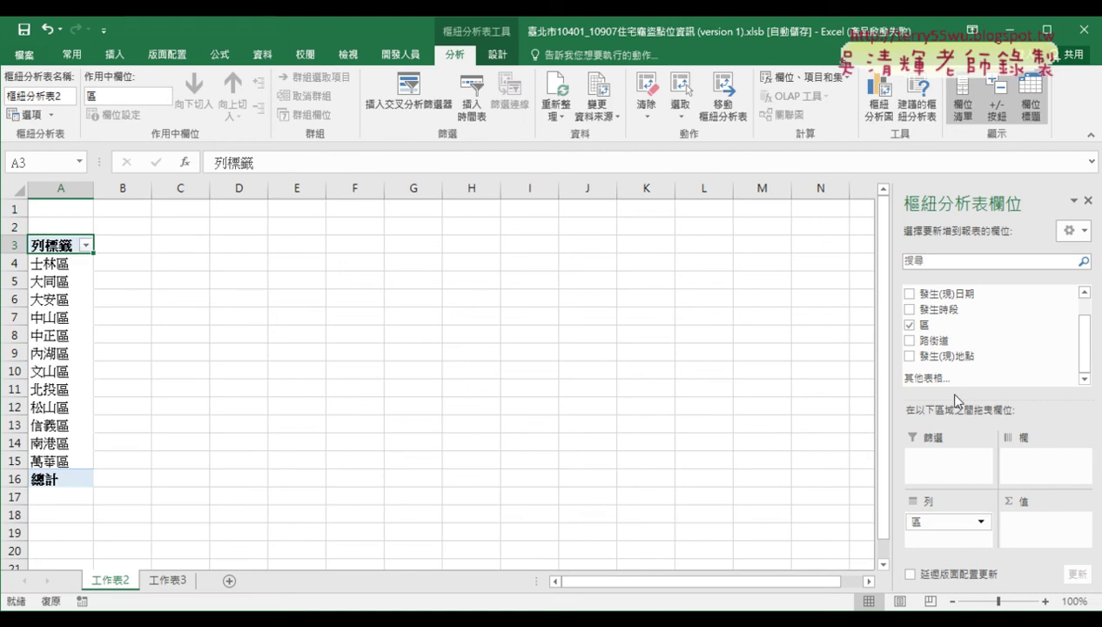
pyautogui.moveTo(939, 325); pyautogui.dragTo(1042, 532)
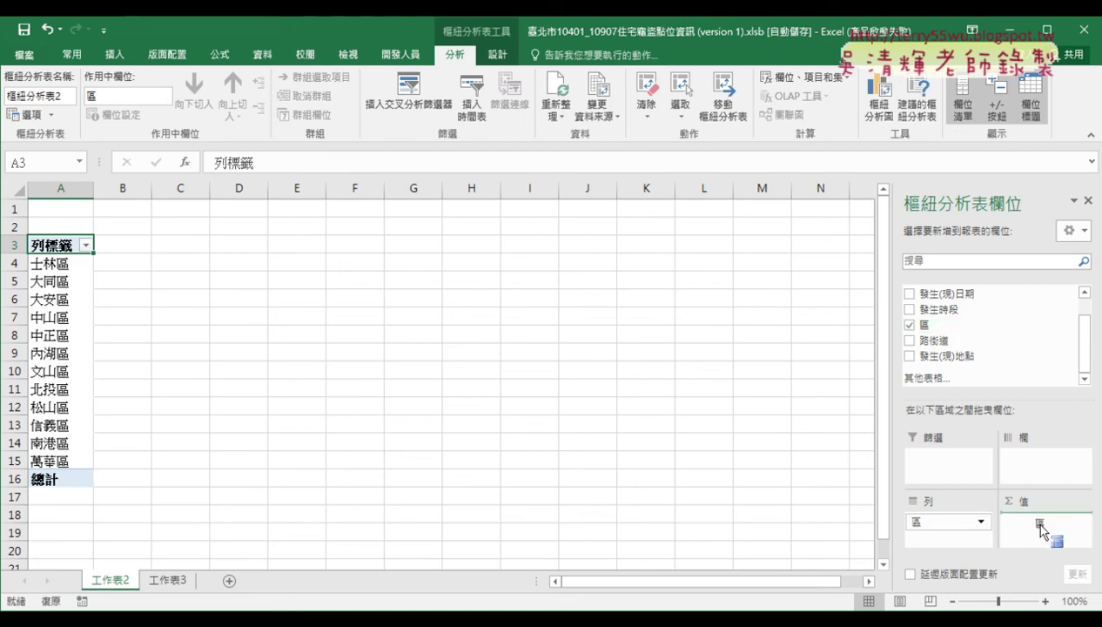
pyautogui.moveTo(1042, 531); pyautogui.dragTo(1042, 526)
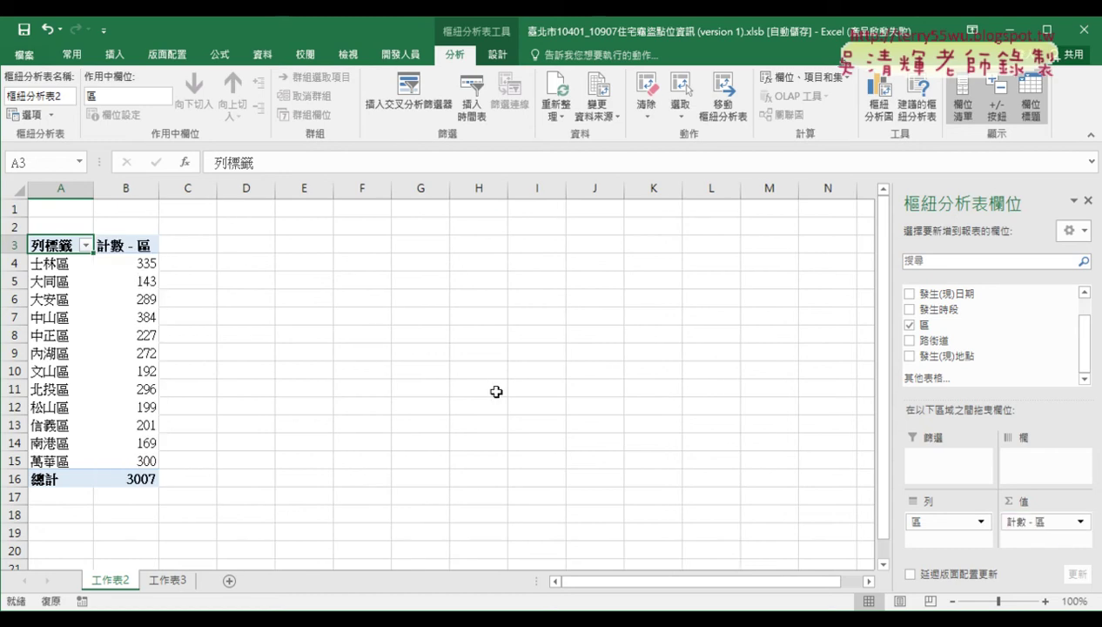
pyautogui.click(135, 261)
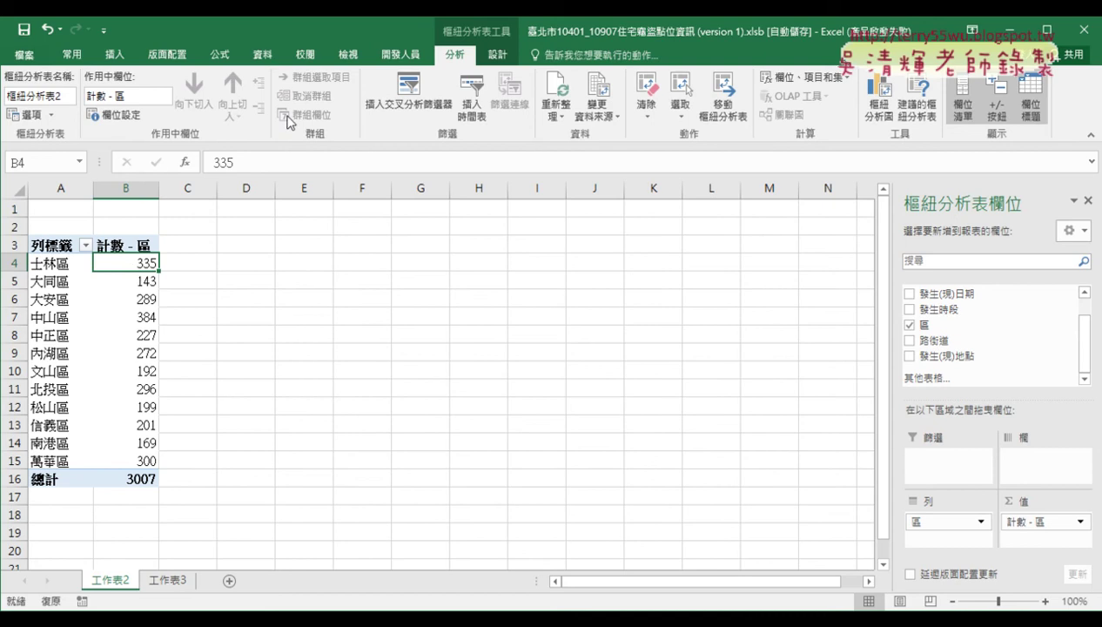
# Sort the districts by count largest to smallest, putting 中山區 (384) on top
pyautogui.click(262, 54)
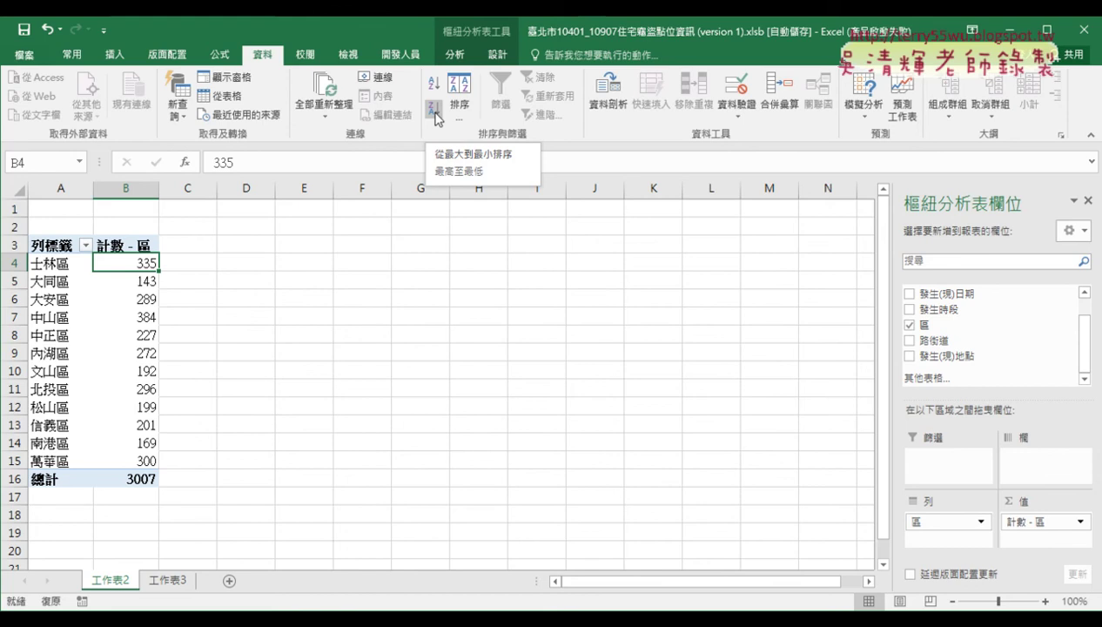
pyautogui.click(435, 111)
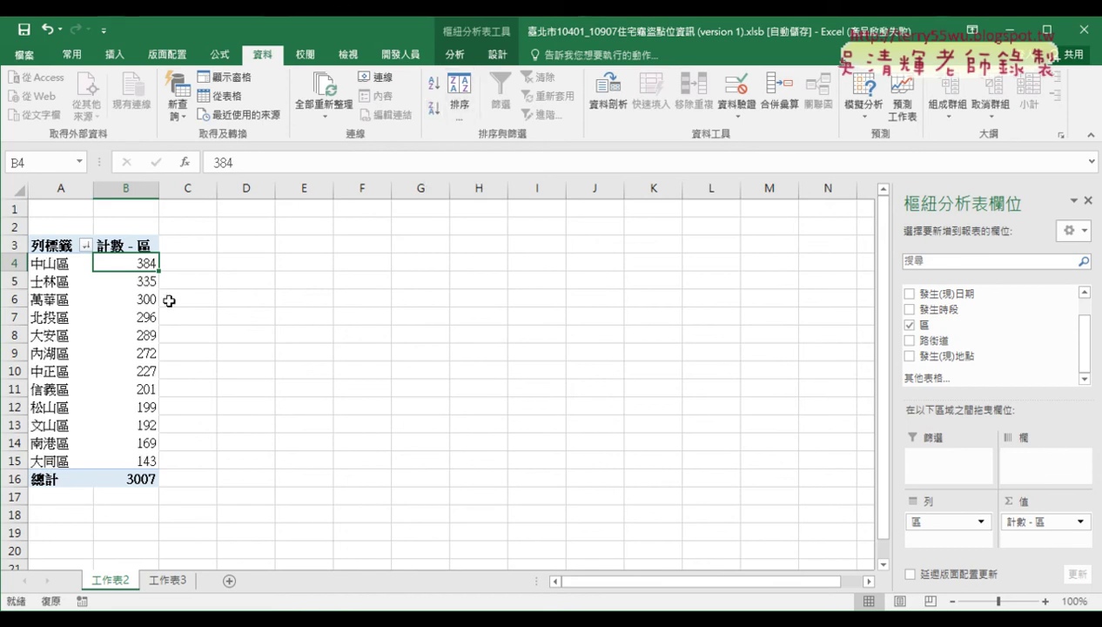
pyautogui.moveTo(68, 271); pyautogui.dragTo(134, 467)
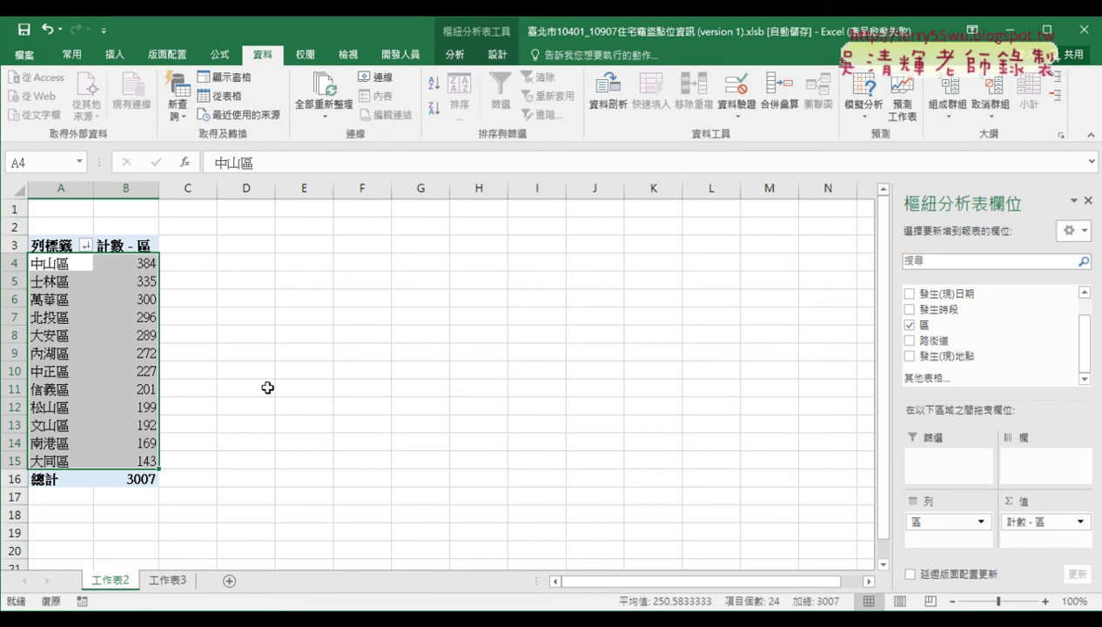
pyautogui.moveTo(57, 263); pyautogui.dragTo(140, 268)
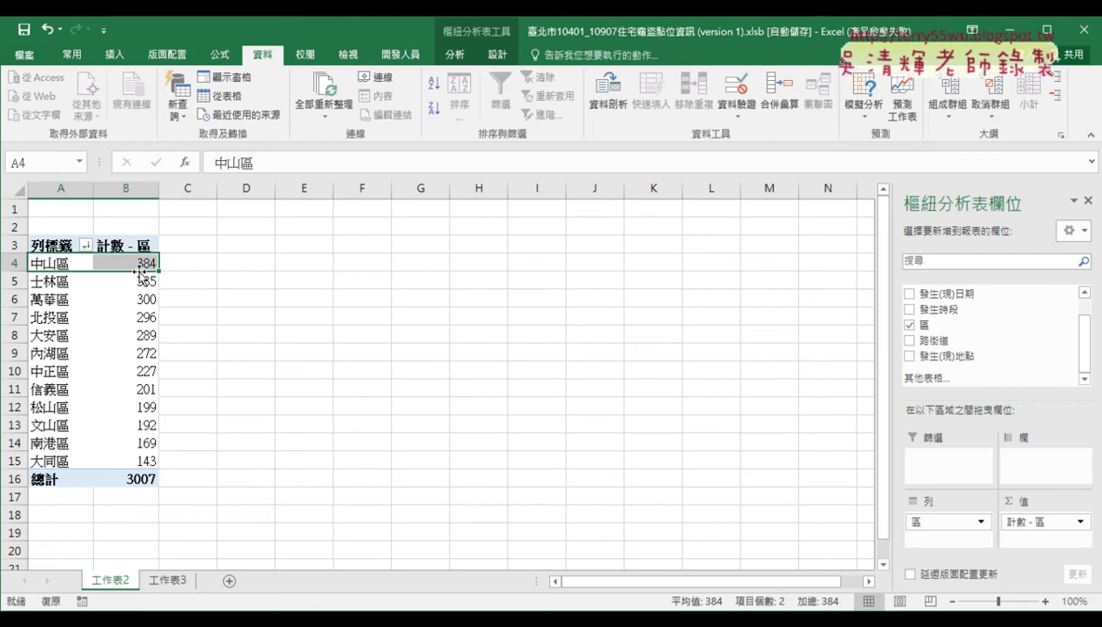
# Try moving 文山區 higher in the list, then select the 內湖區 count of 272
pyautogui.click(54, 428)
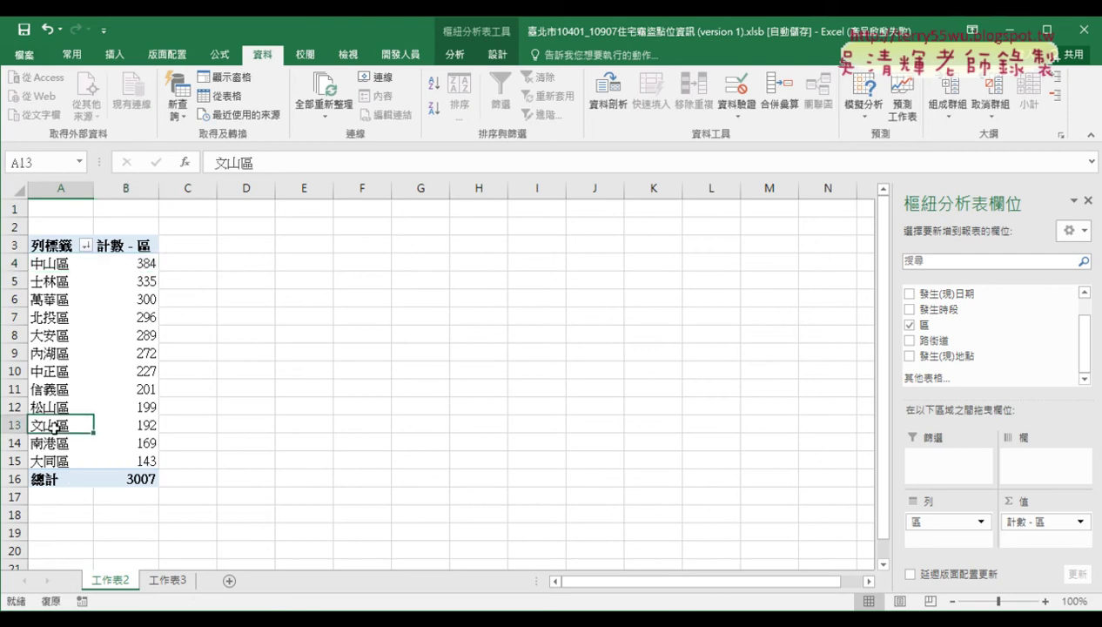
pyautogui.moveTo(54, 427); pyautogui.dragTo(55, 389)
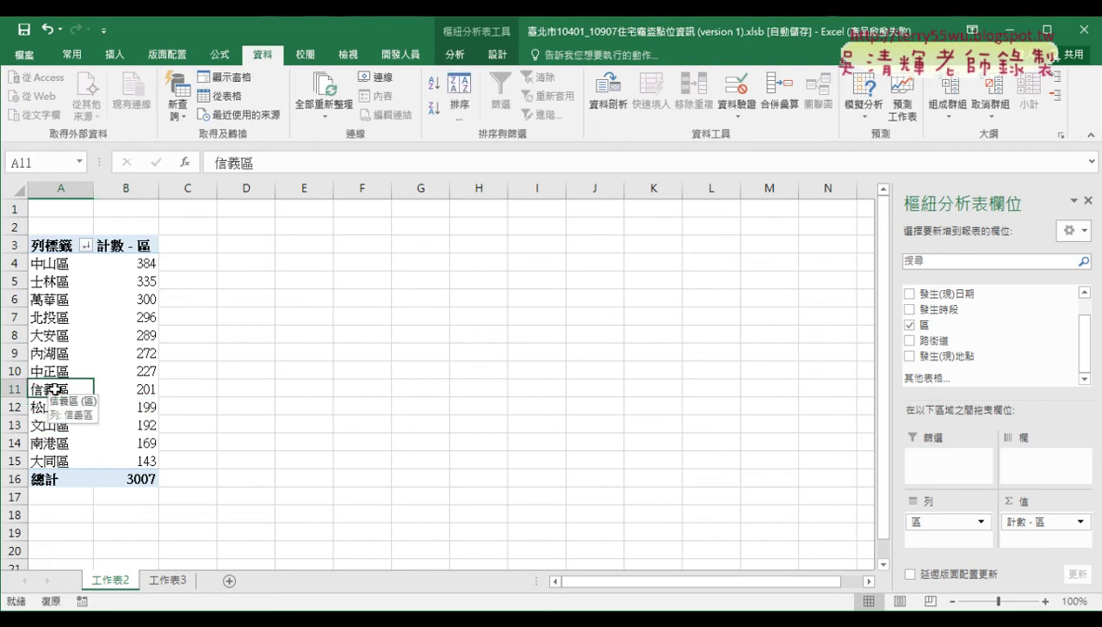
pyautogui.click(128, 353)
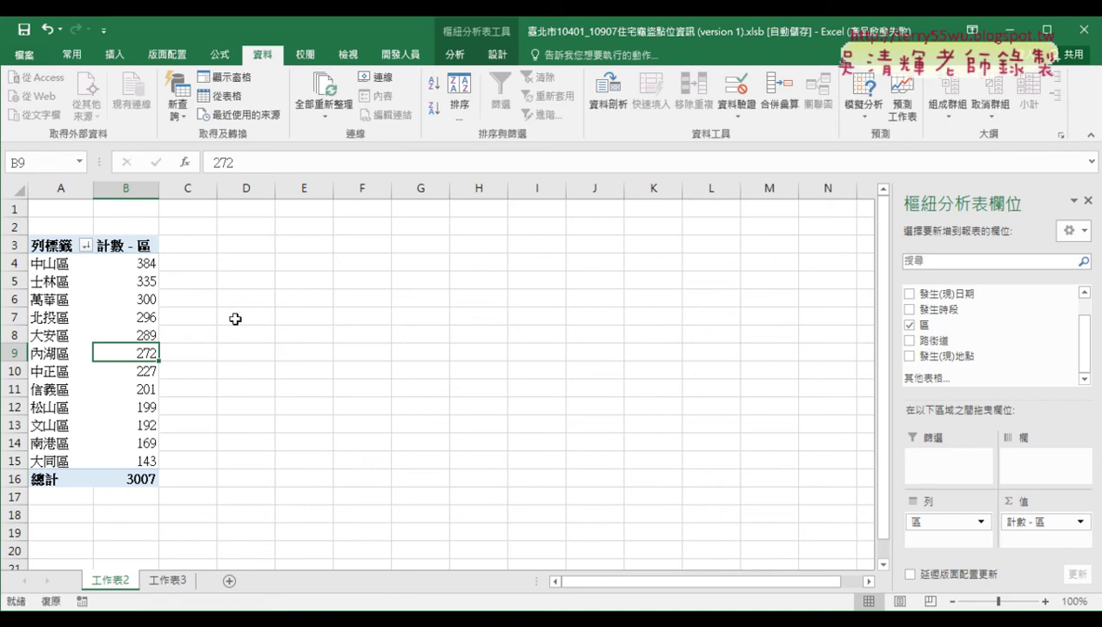
pyautogui.click(453, 56)
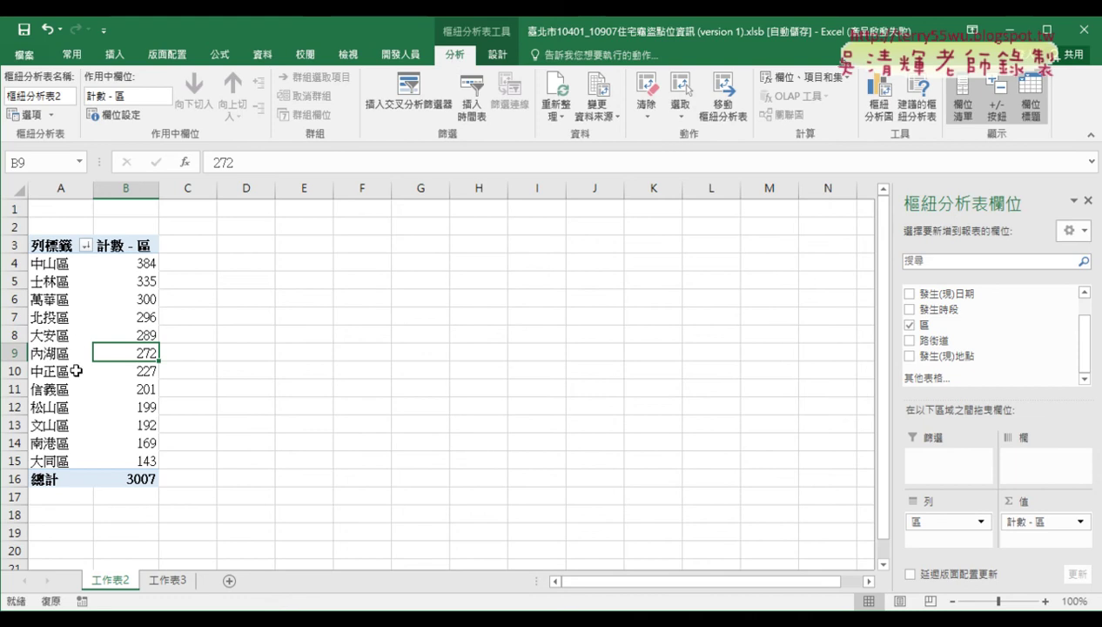
# Add a clustered column pivot chart titled 合計, moved up beside the table and enlarged
pyautogui.click(886, 118)
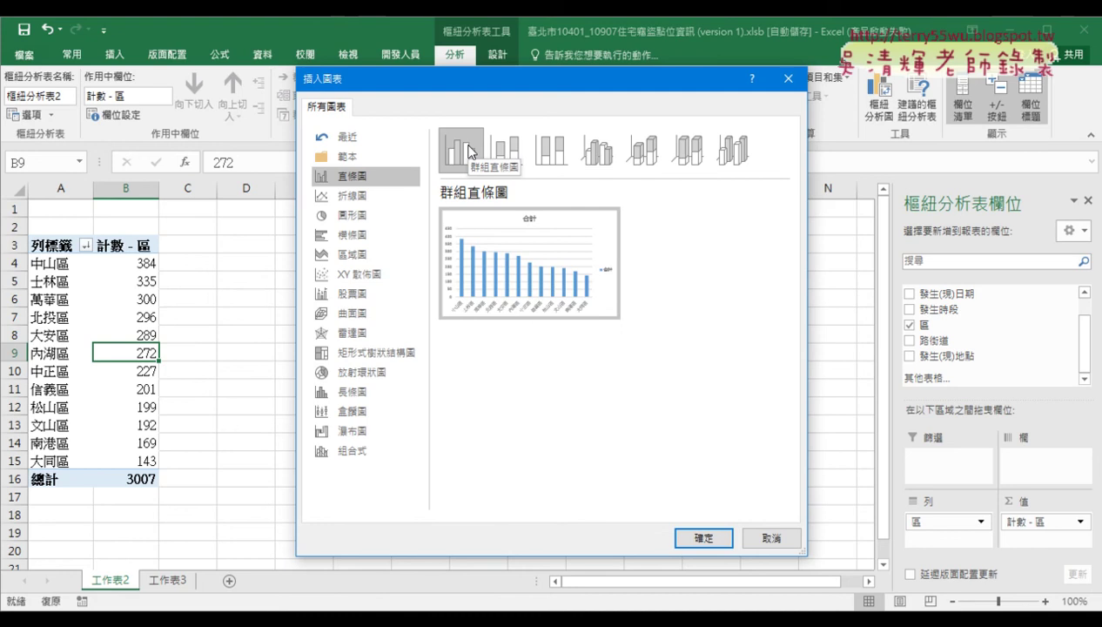
pyautogui.click(704, 538)
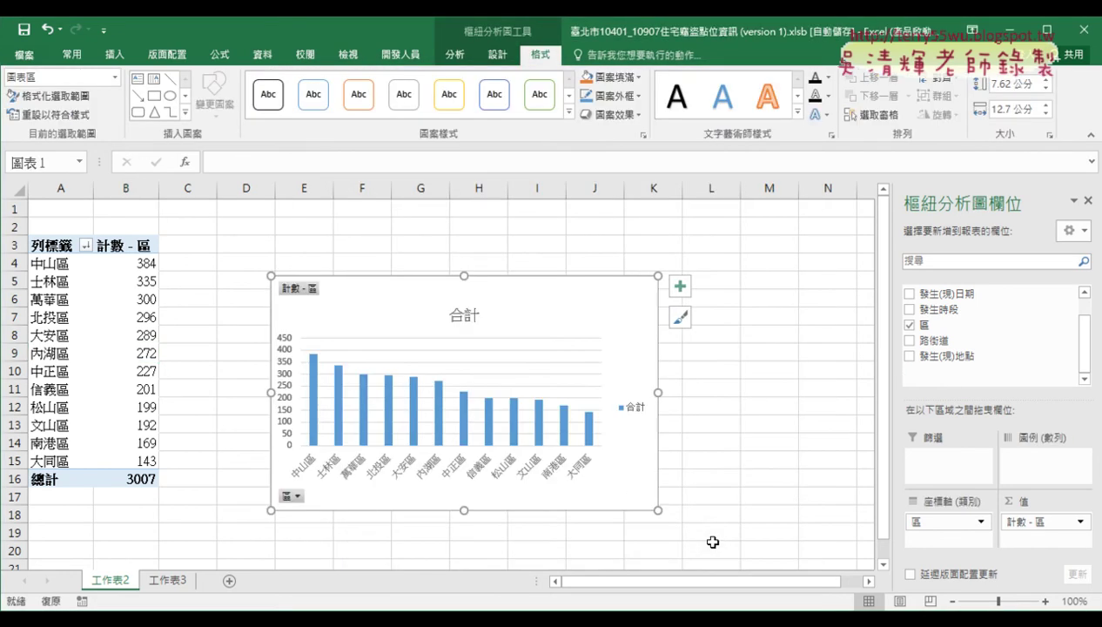
pyautogui.moveTo(561, 283); pyautogui.dragTo(477, 234)
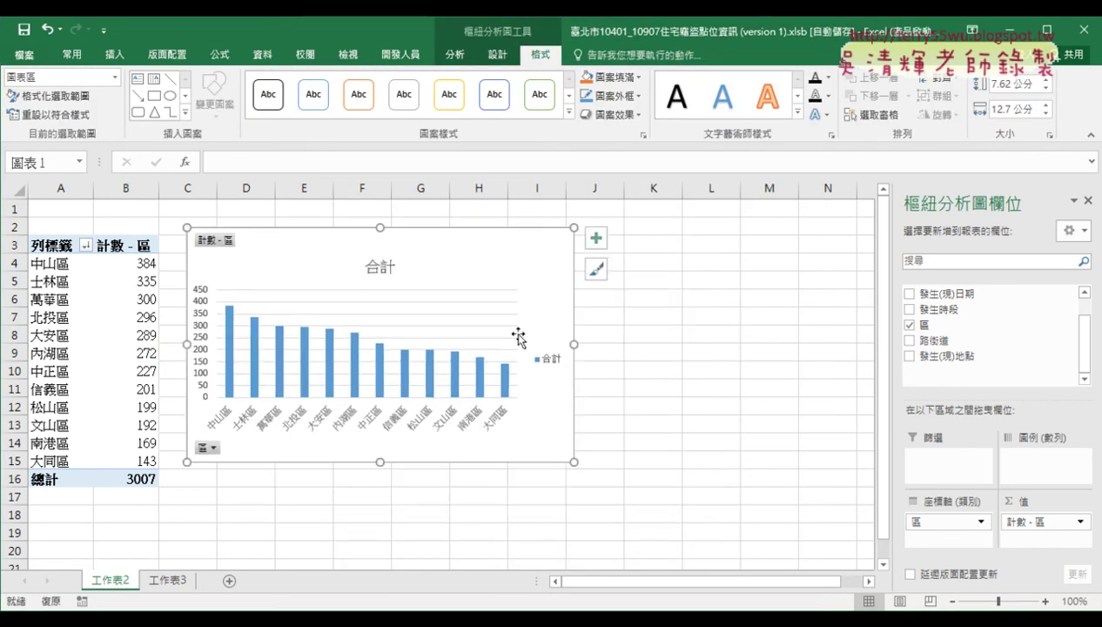
pyautogui.moveTo(574, 461); pyautogui.dragTo(809, 534)
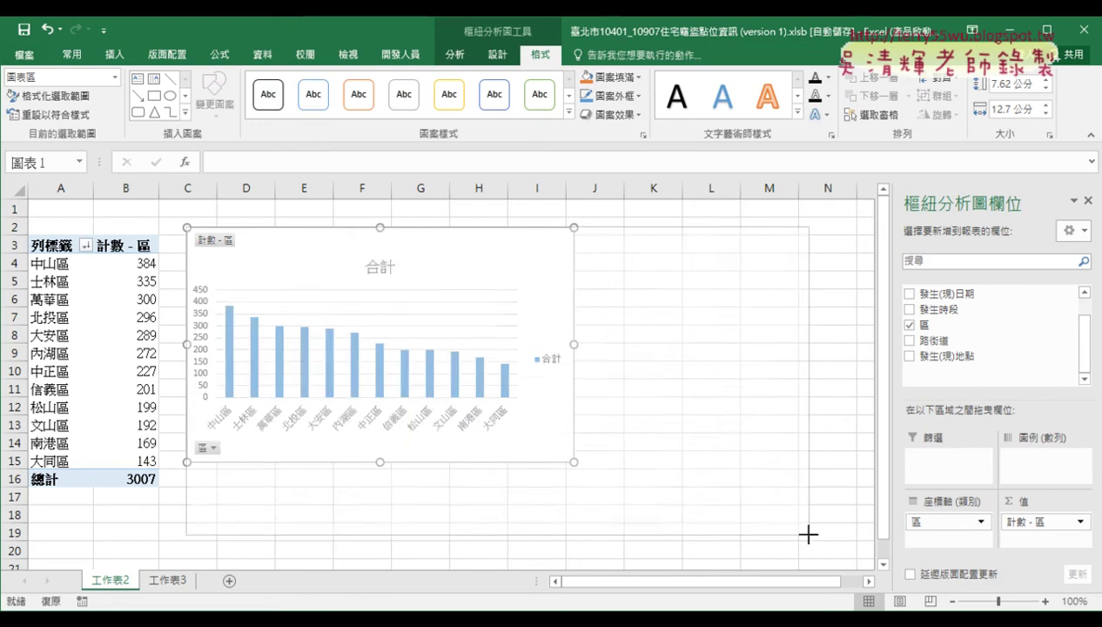
pyautogui.click(492, 268)
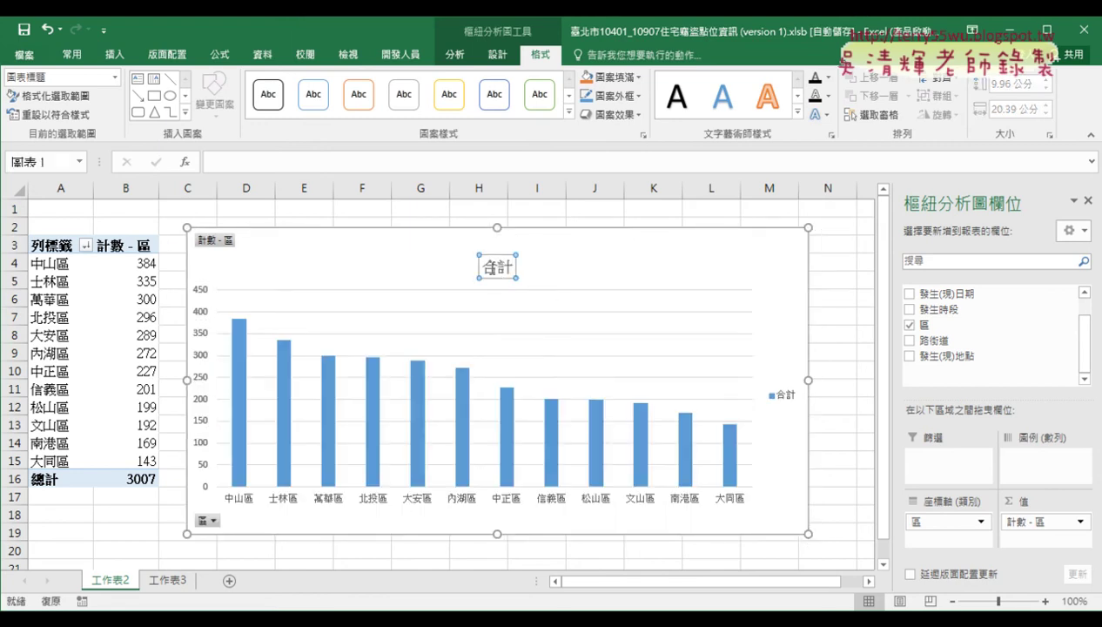
pyautogui.doubleClick(490, 268)
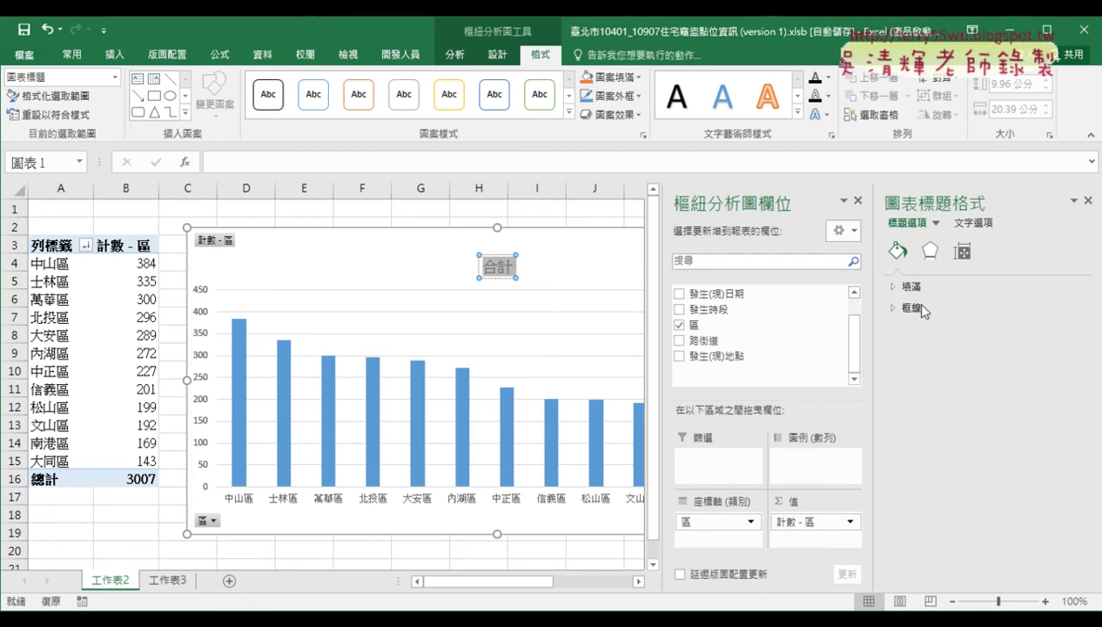
# From the 工作表3 data, insert a second PivotTable onto new sheet 工作表4
pyautogui.click(168, 580)
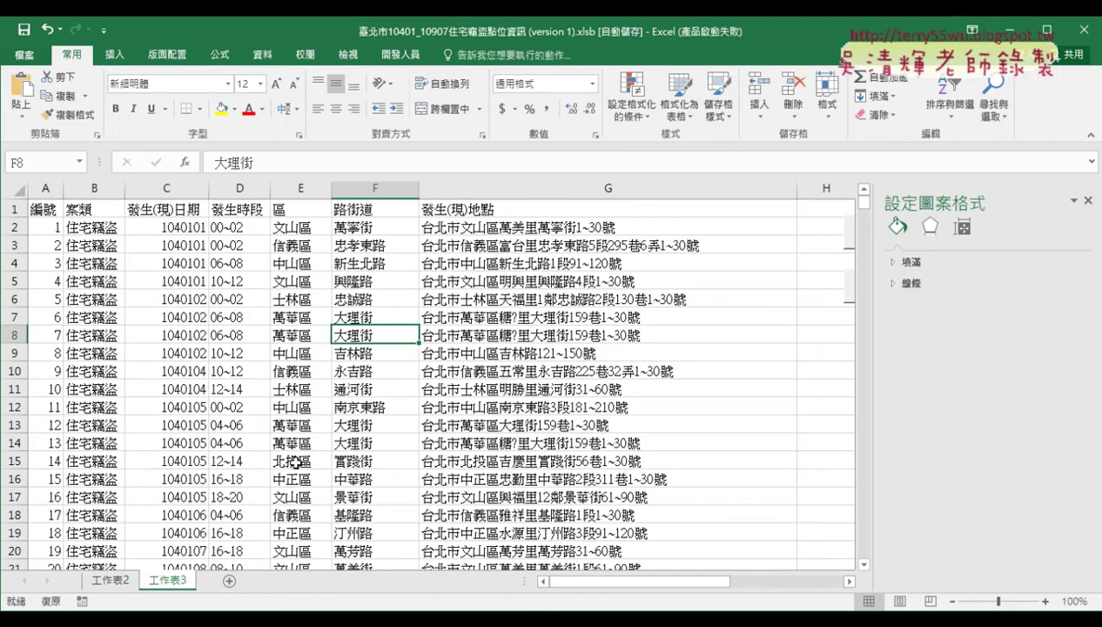
pyautogui.click(231, 318)
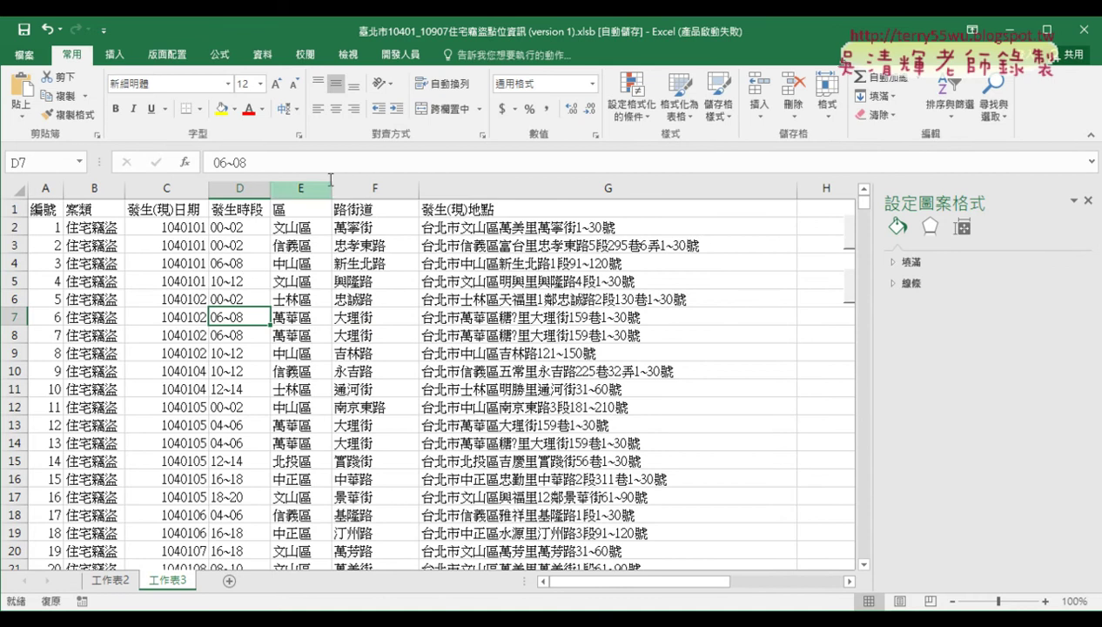
pyautogui.click(114, 54)
pyautogui.click(30, 98)
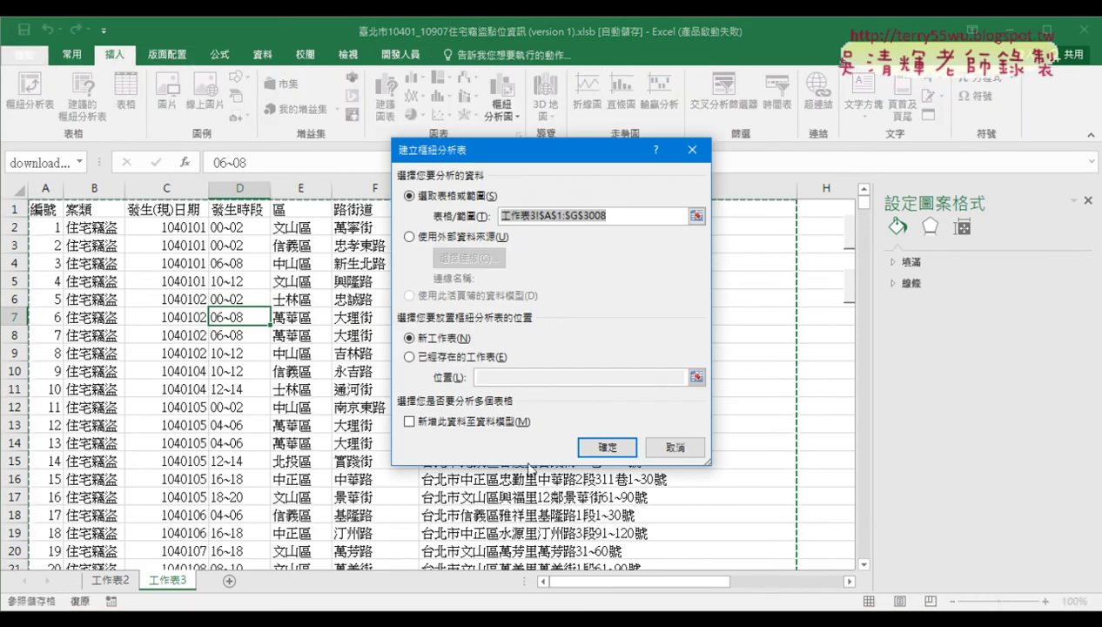
pyautogui.click(595, 443)
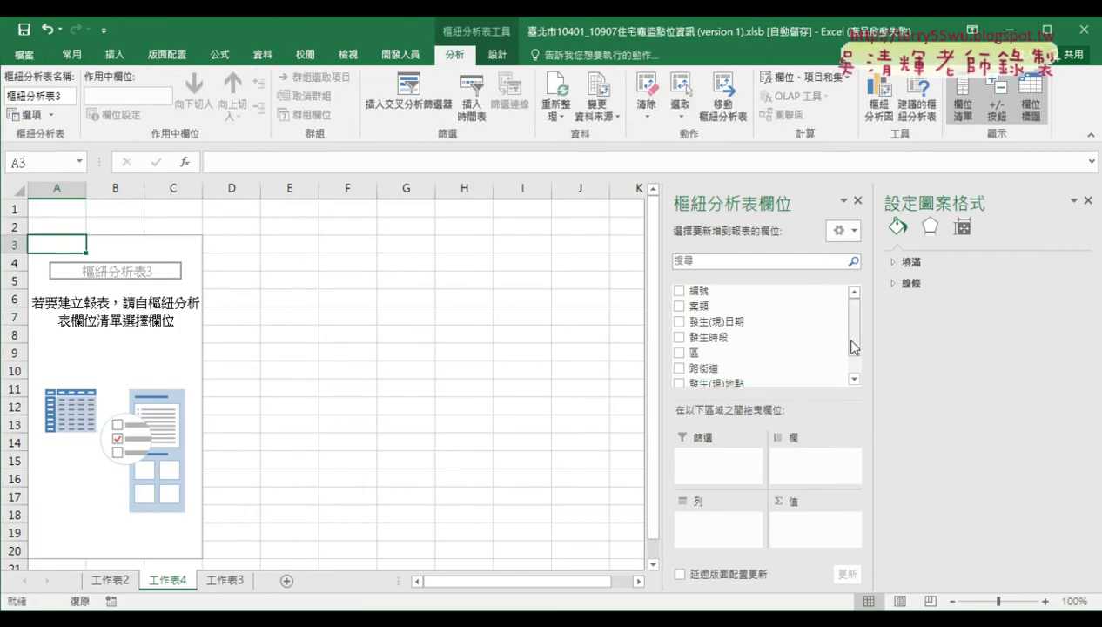
# Put 發生時段 in Rows and its count in Values, listing twelve time slots totalling 3007
pyautogui.click(1087, 200)
pyautogui.scroll(-1, 1082, 347)
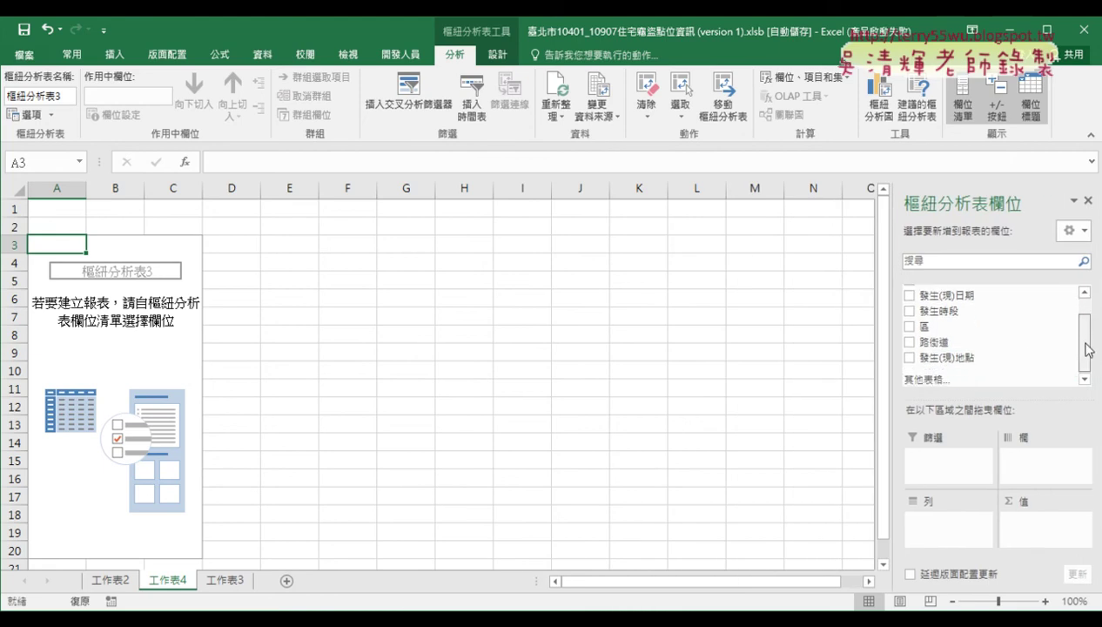
pyautogui.moveTo(939, 311); pyautogui.dragTo(949, 535)
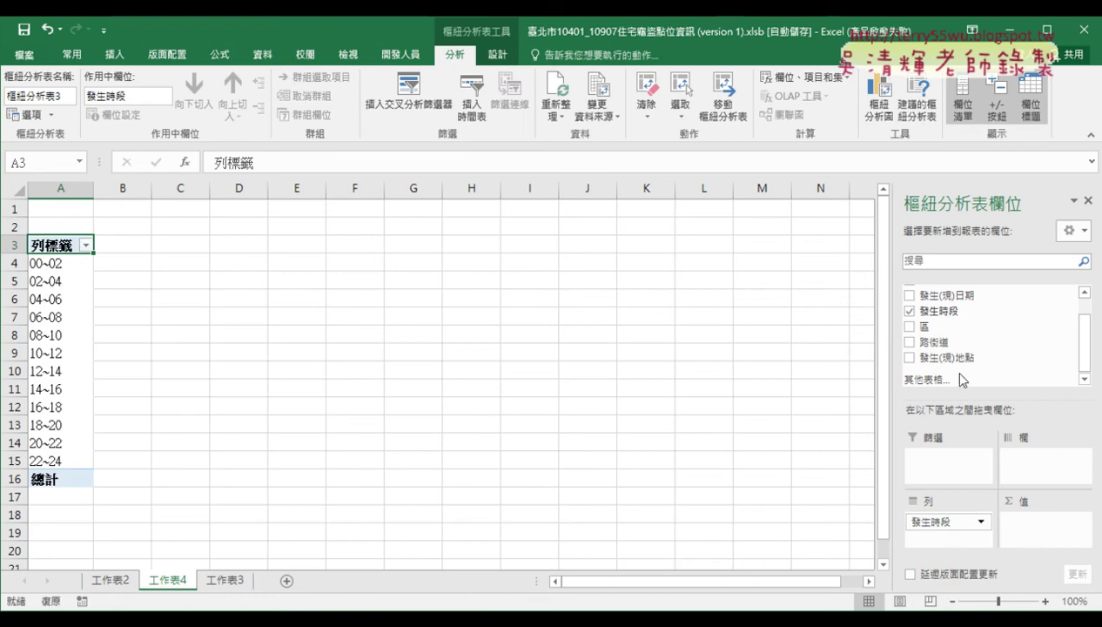
pyautogui.moveTo(945, 311); pyautogui.dragTo(1042, 552)
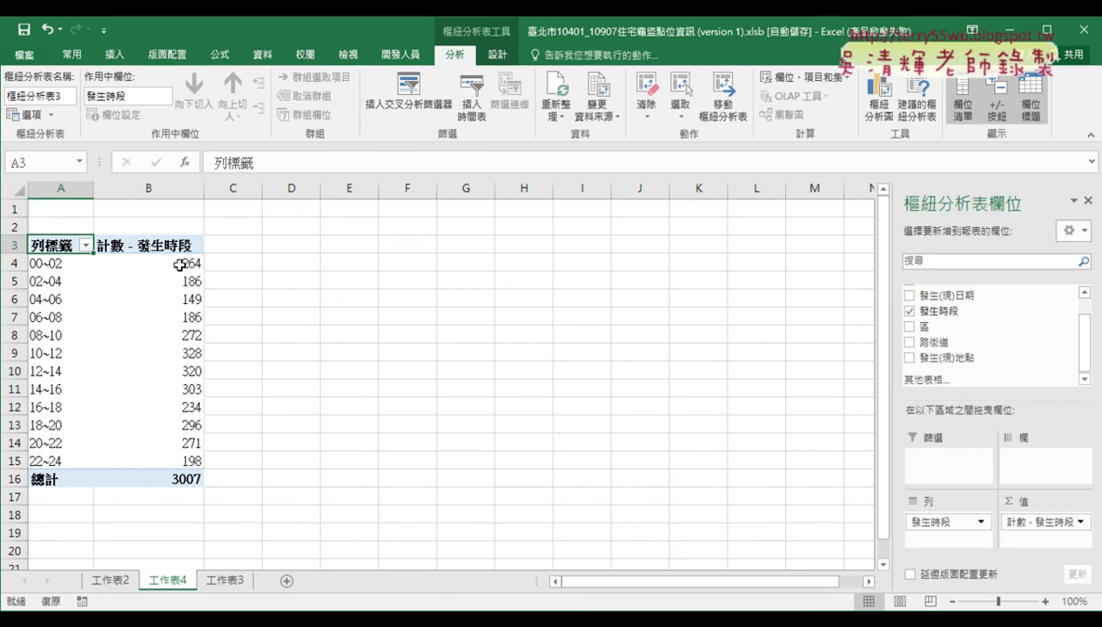
pyautogui.click(174, 264)
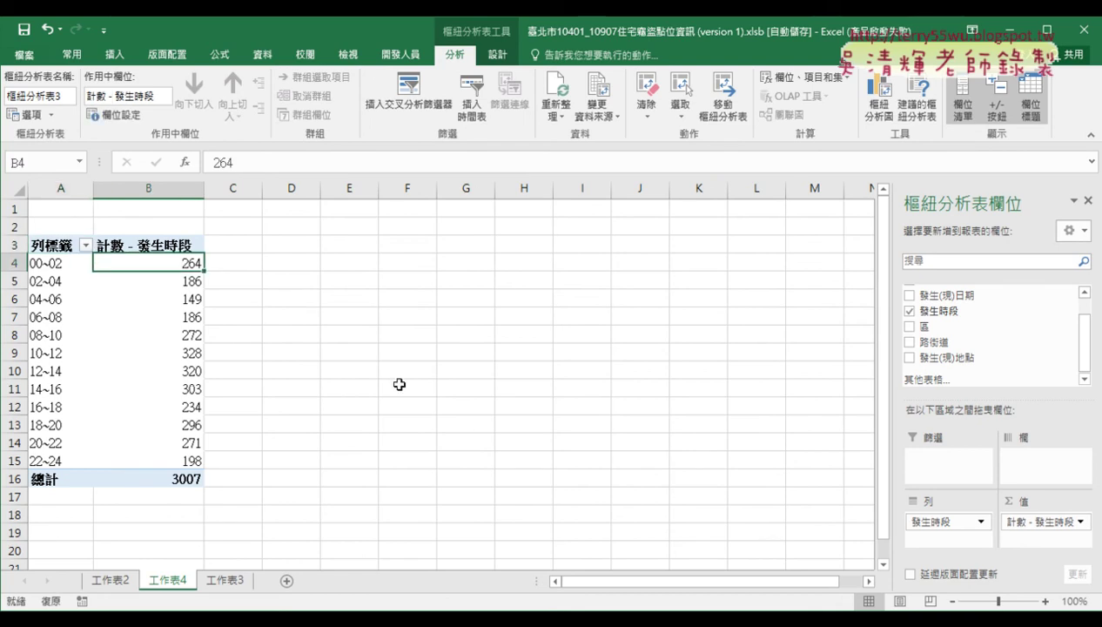
# Sort the time slots by count largest to smallest, with 10~12 (328) first
pyautogui.click(264, 55)
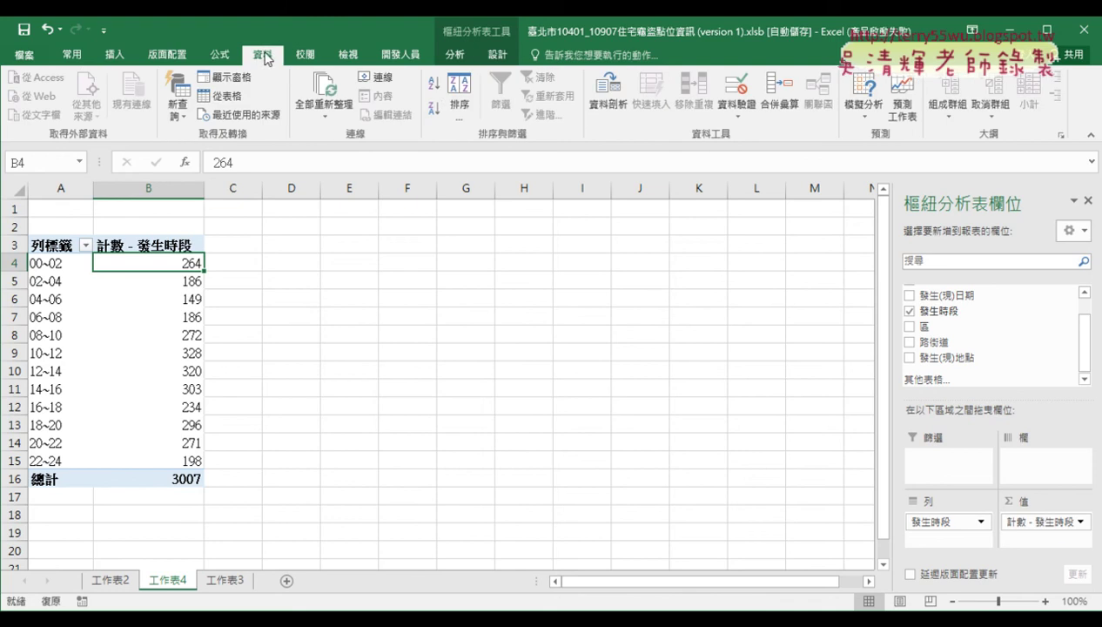
pyautogui.click(431, 108)
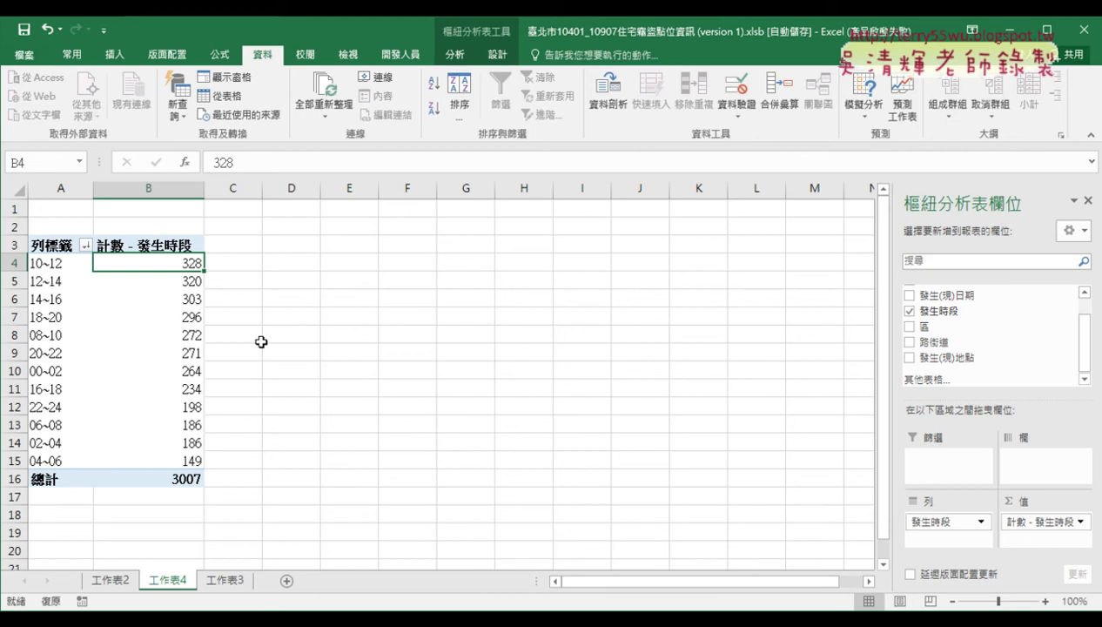
pyautogui.moveTo(56, 268); pyautogui.dragTo(139, 262)
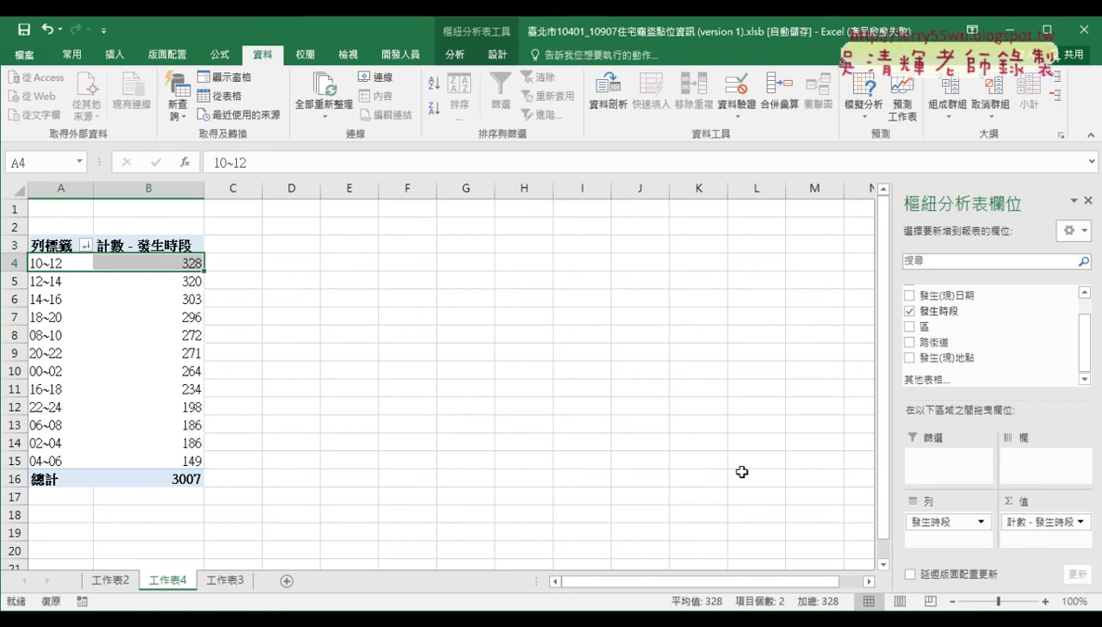
pyautogui.click(1074, 523)
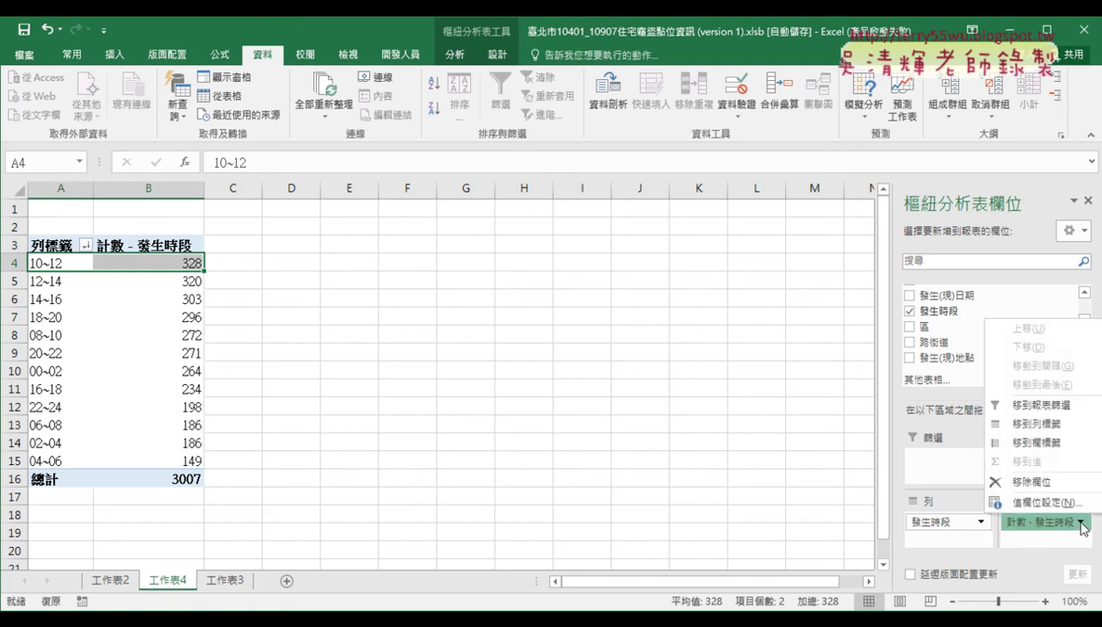
# Open Value Field Settings for 計數 - 發生時段 and try a running-total percentage display
pyautogui.click(1081, 523)
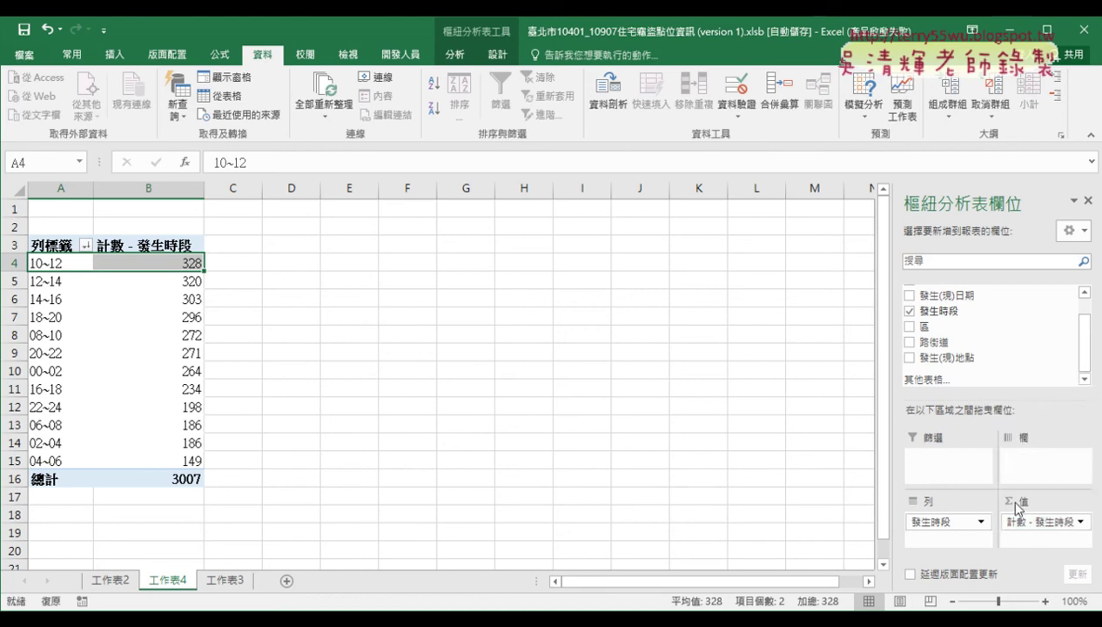
pyautogui.click(1081, 522)
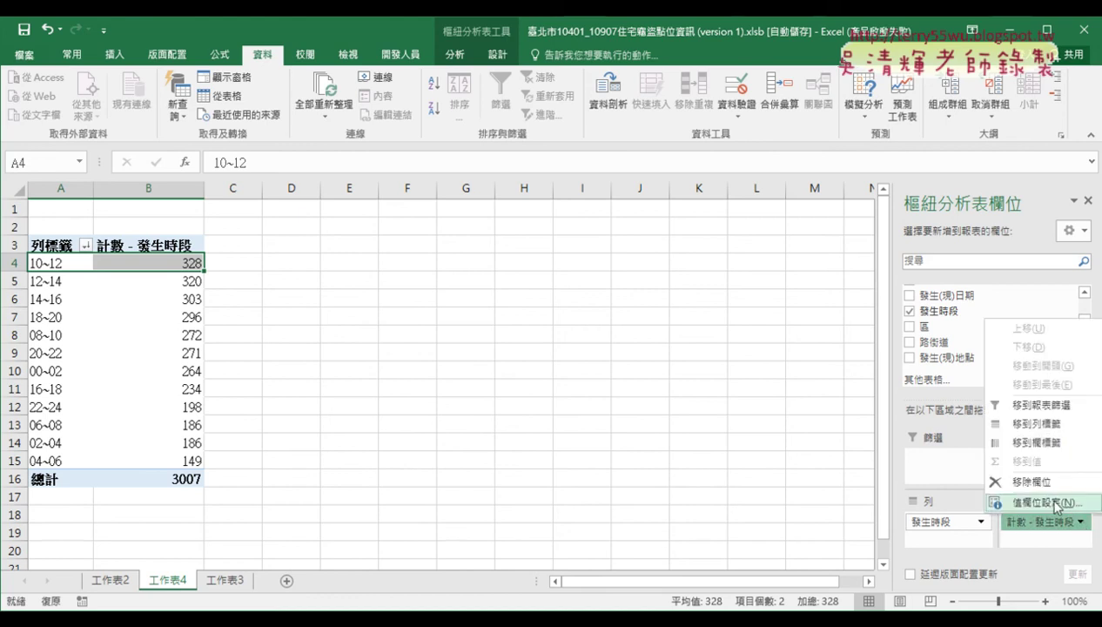
pyautogui.click(1055, 505)
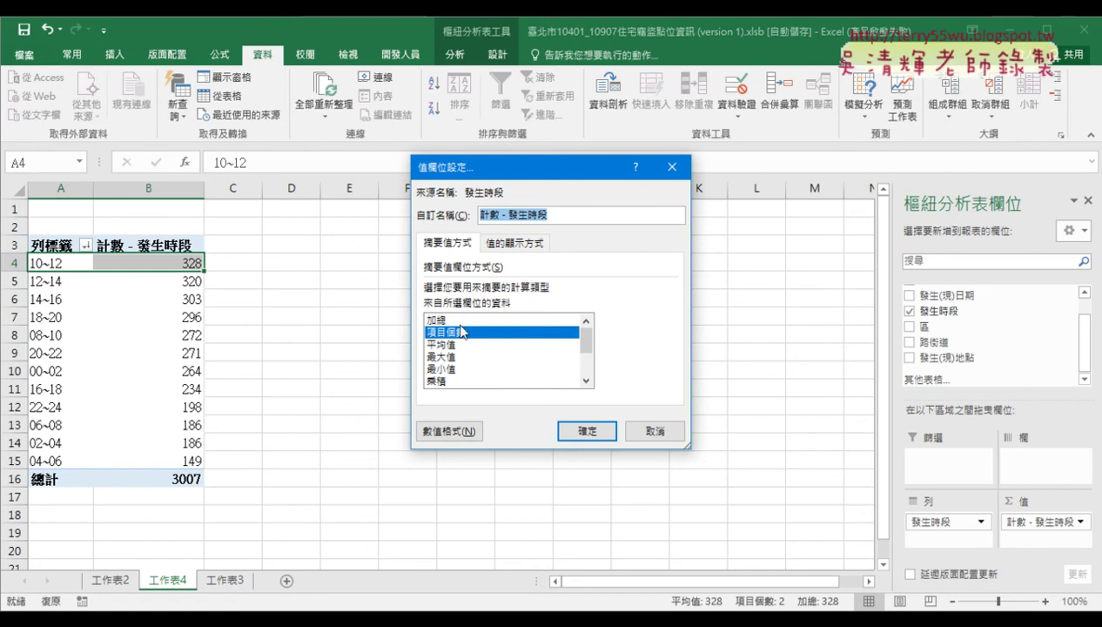
pyautogui.click(508, 247)
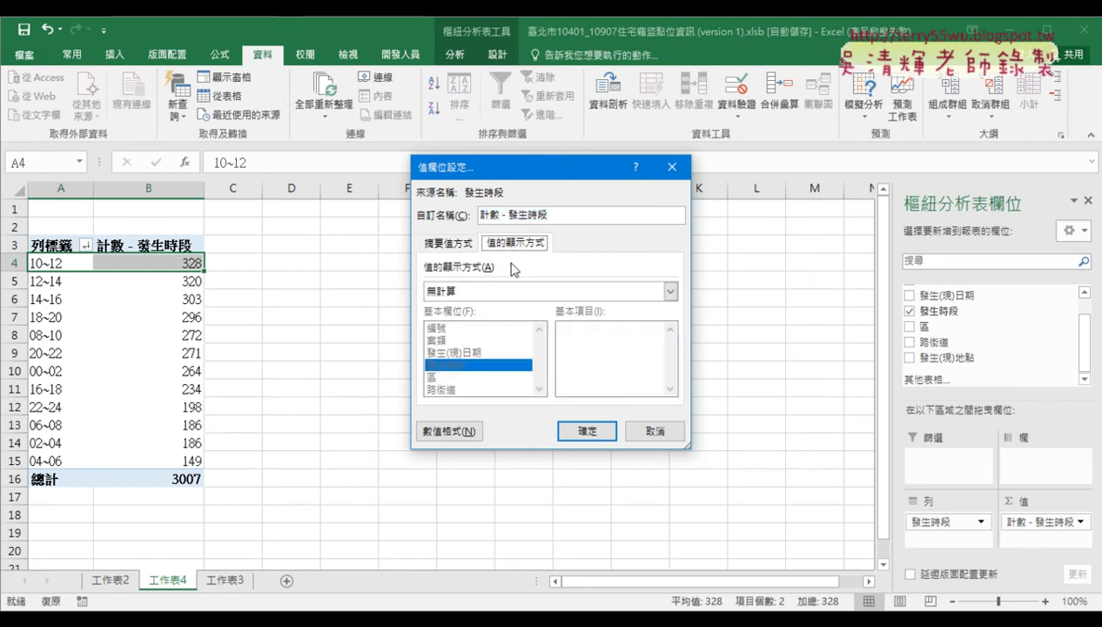
pyautogui.click(529, 295)
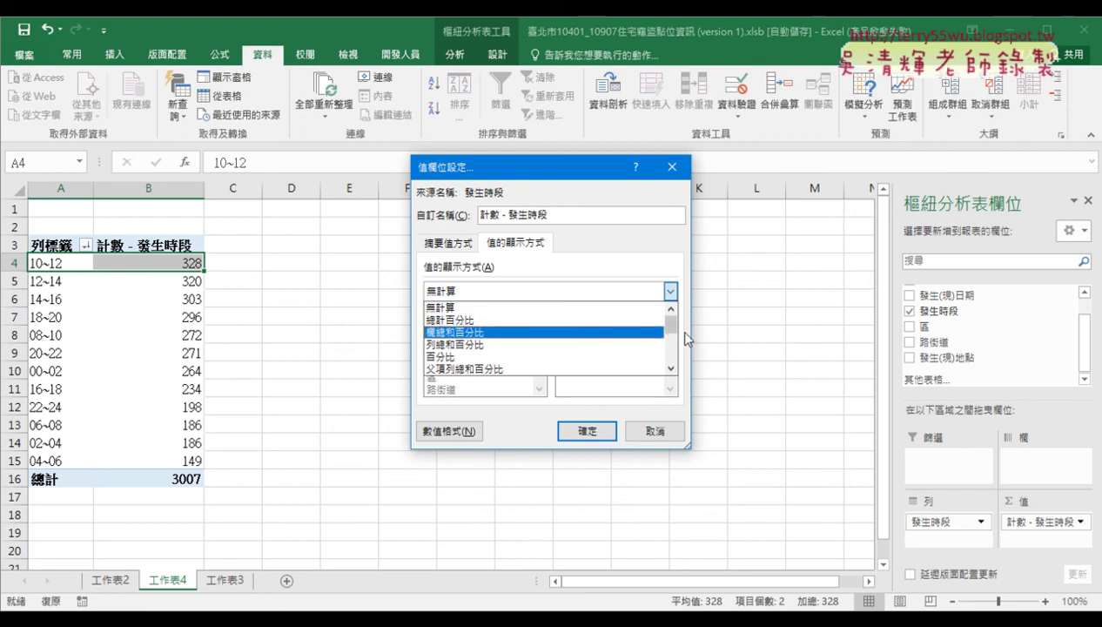
pyautogui.moveTo(675, 333); pyautogui.dragTo(669, 372)
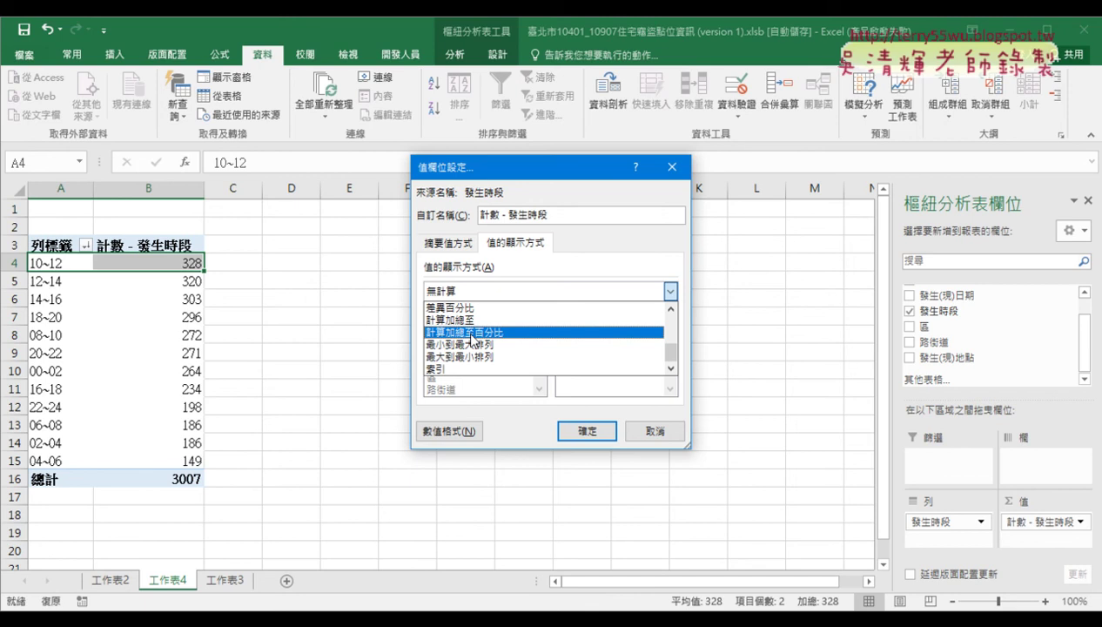
pyautogui.click(471, 340)
# Set 值的顯示方式 to 百分比 with base item 10~12 and apply it
pyautogui.click(525, 296)
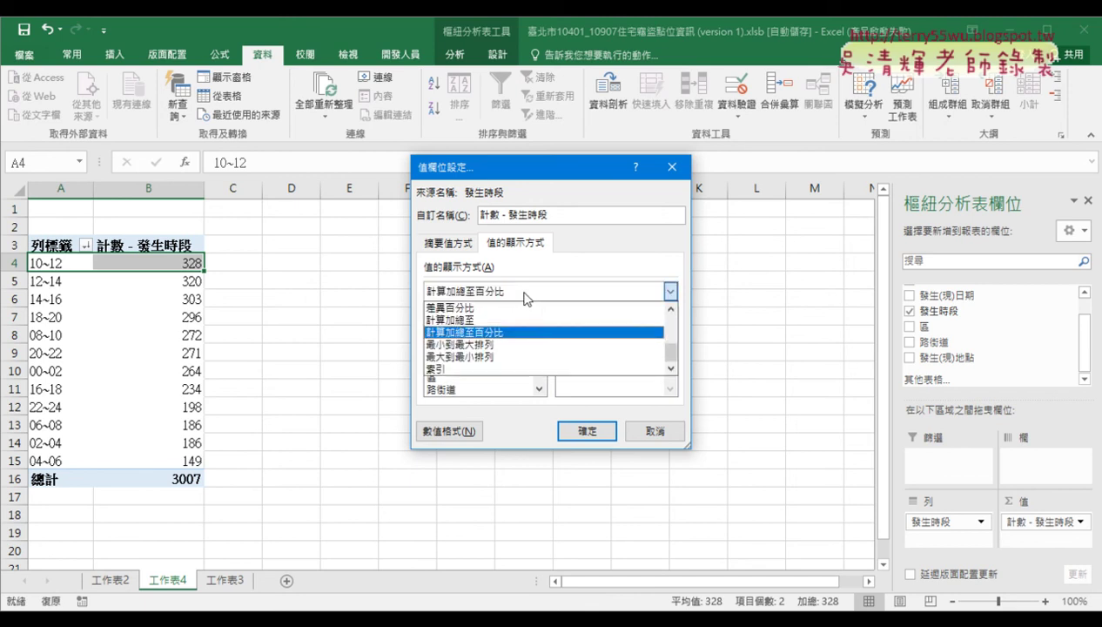
pyautogui.click(674, 309)
pyautogui.click(675, 309)
pyautogui.click(675, 309)
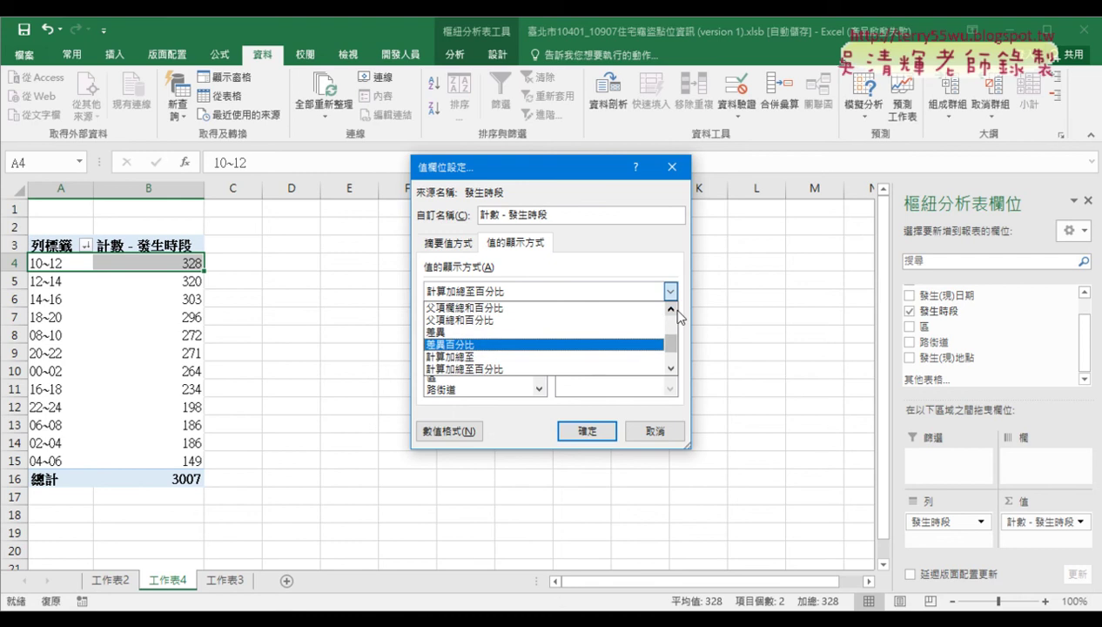
pyautogui.click(673, 310)
pyautogui.click(673, 310)
pyautogui.click(673, 310)
pyautogui.click(673, 310)
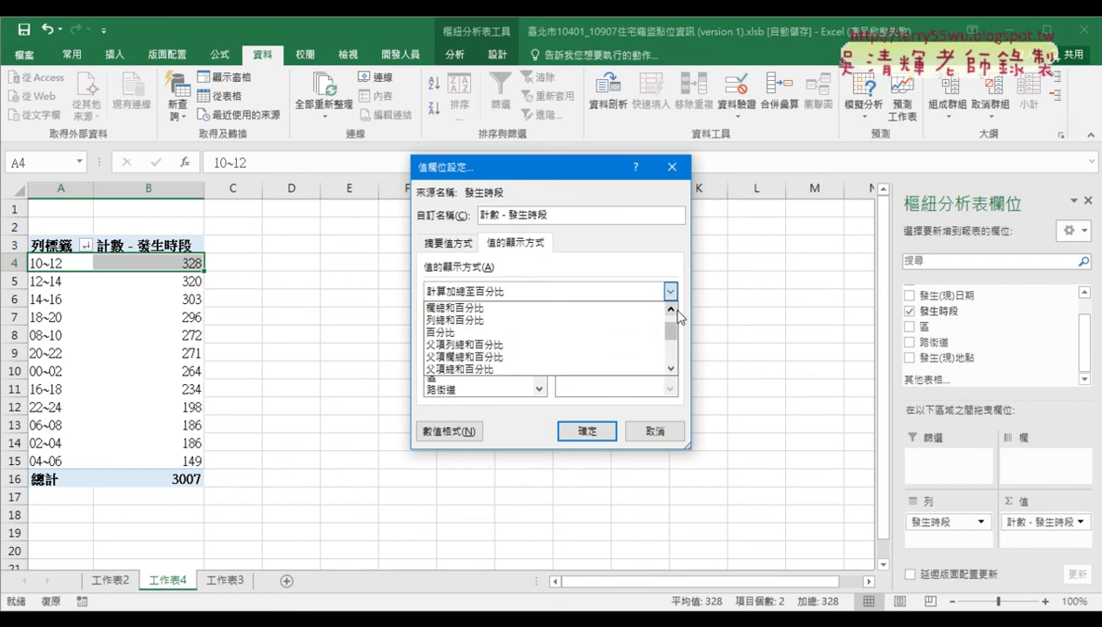
pyautogui.click(674, 310)
pyautogui.click(673, 310)
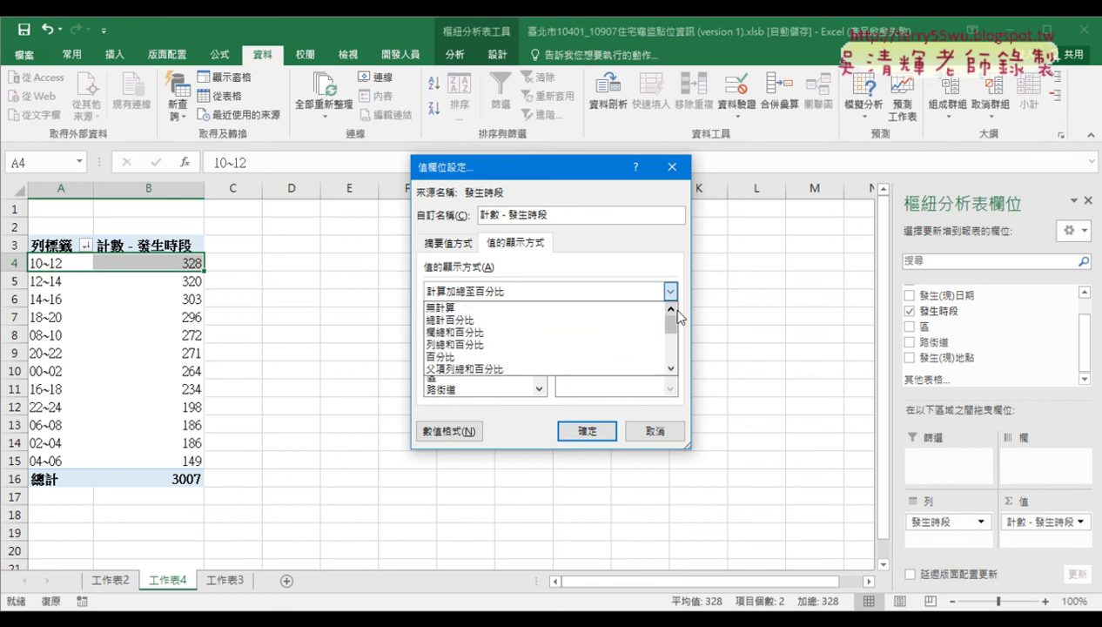
pyautogui.click(523, 320)
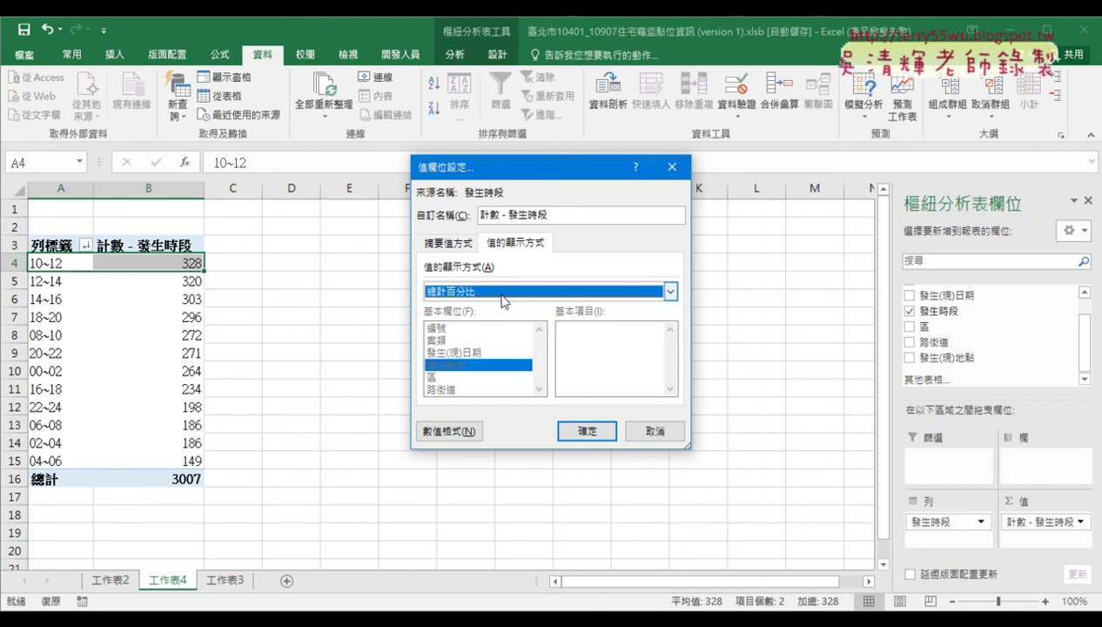
pyautogui.click(432, 294)
pyautogui.click(442, 357)
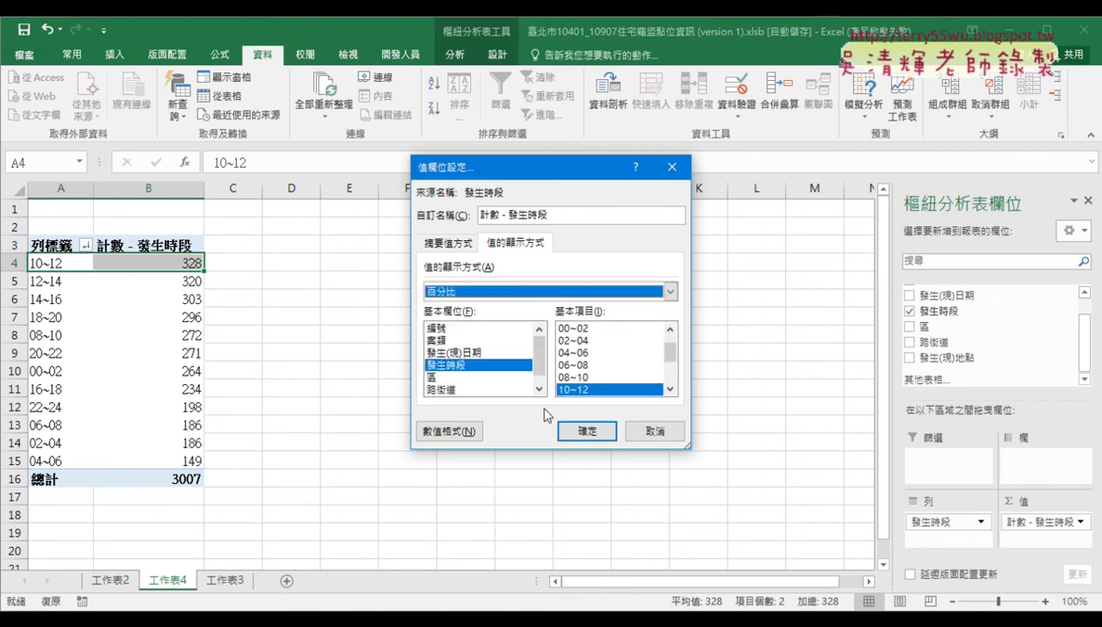
pyautogui.click(591, 435)
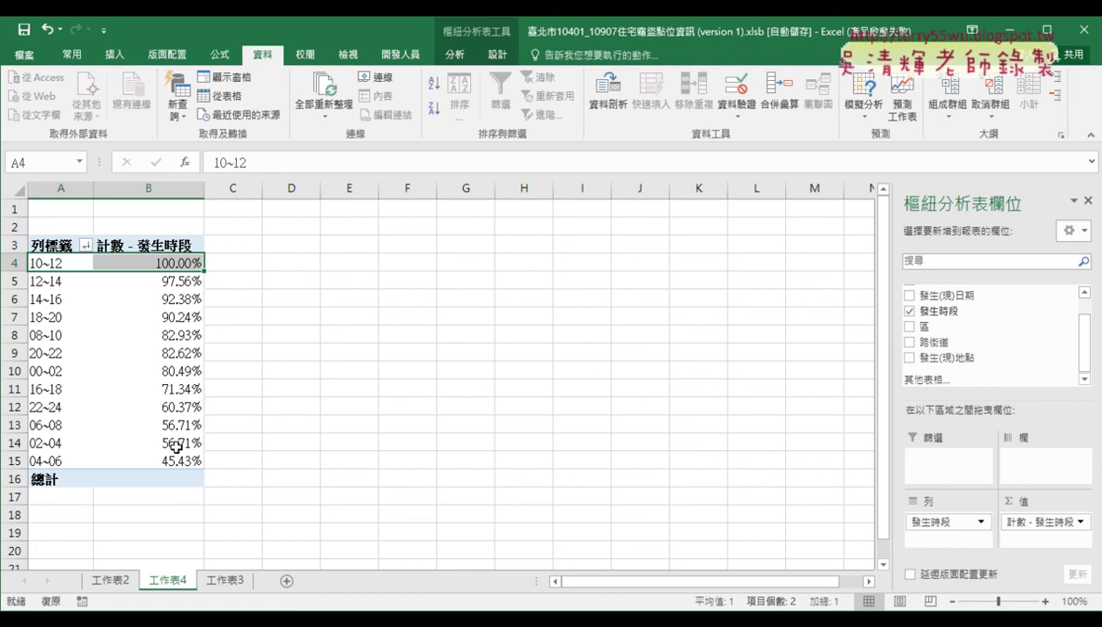
# Change 值的顯示方式 for the time-slot counts to 總計百分比
pyautogui.click(1057, 522)
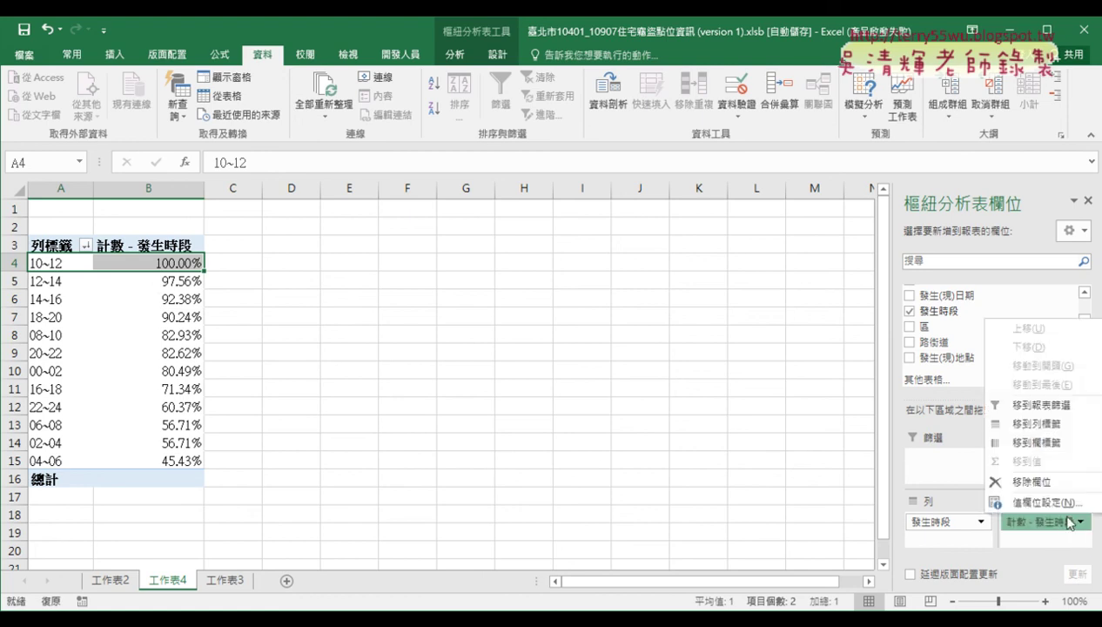
pyautogui.click(1045, 502)
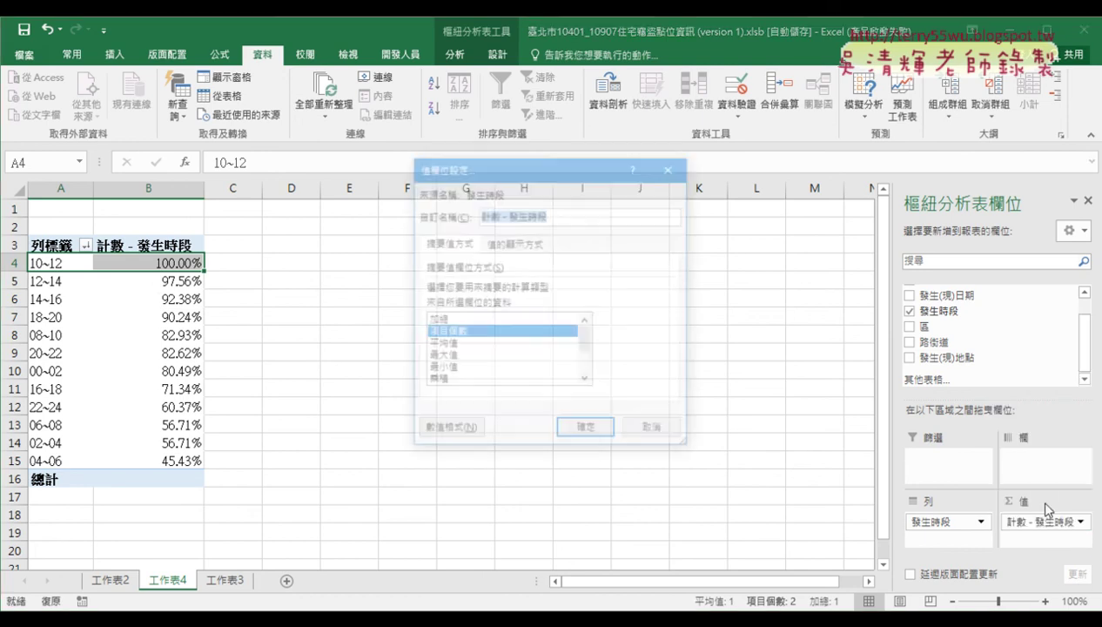
pyautogui.click(523, 244)
pyautogui.click(514, 294)
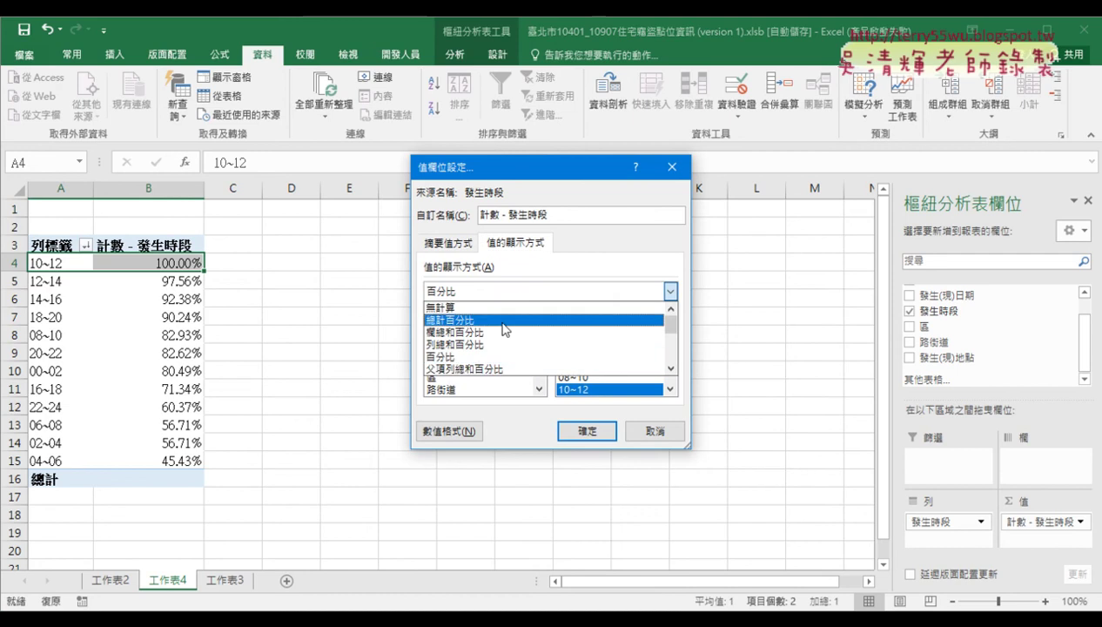
pyautogui.click(498, 323)
pyautogui.click(585, 433)
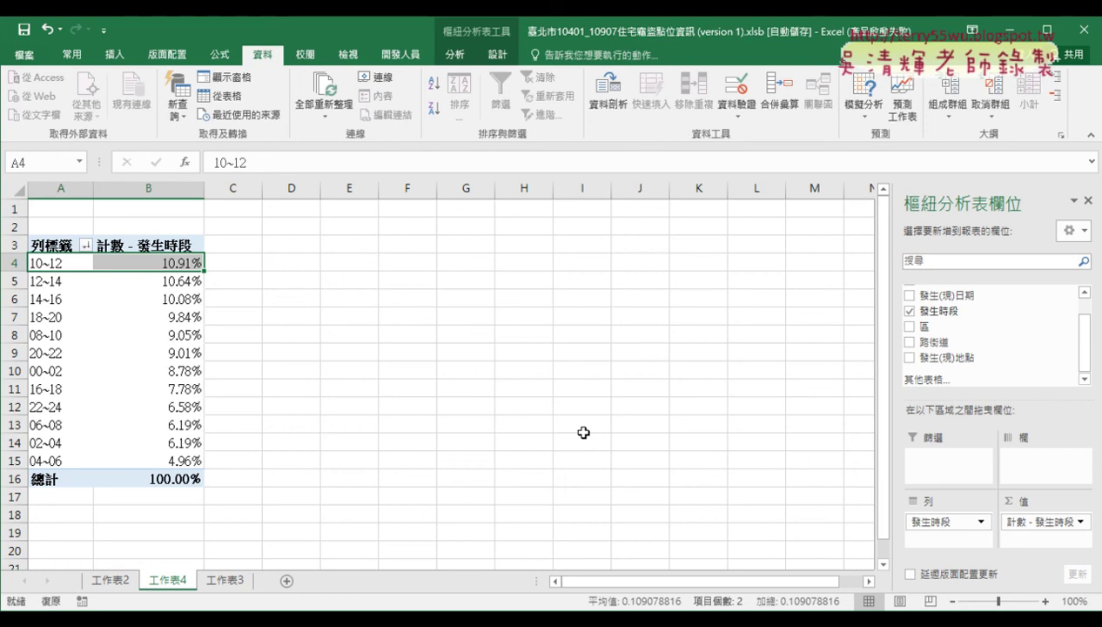
# Check the 100% grand total and the 10~12 (10.91%) and 12~14 percentages
pyautogui.click(160, 481)
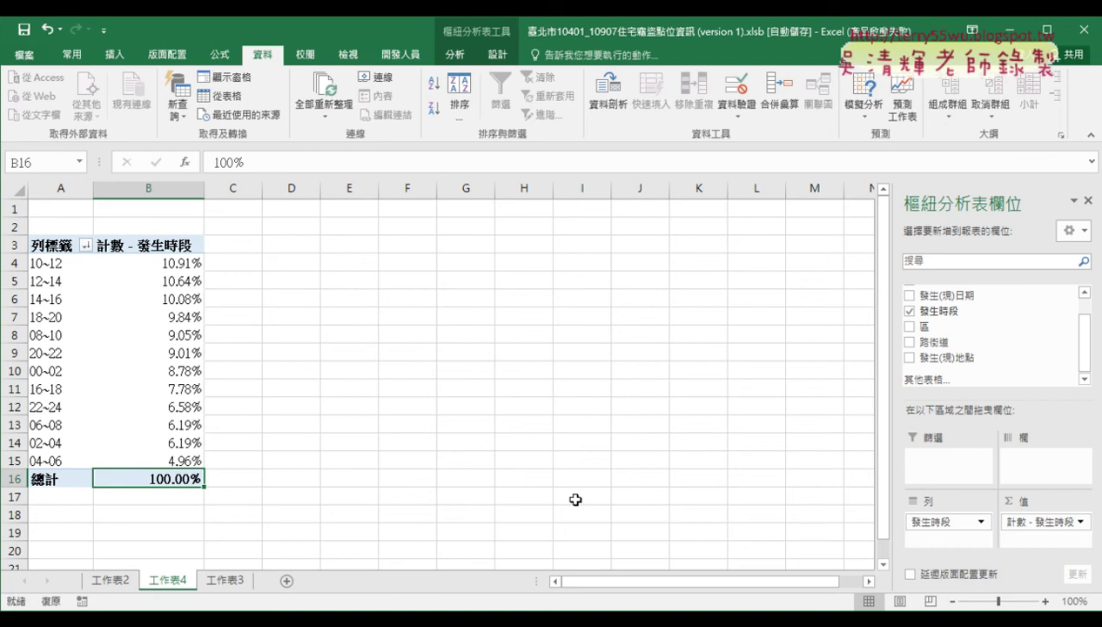
pyautogui.click(185, 266)
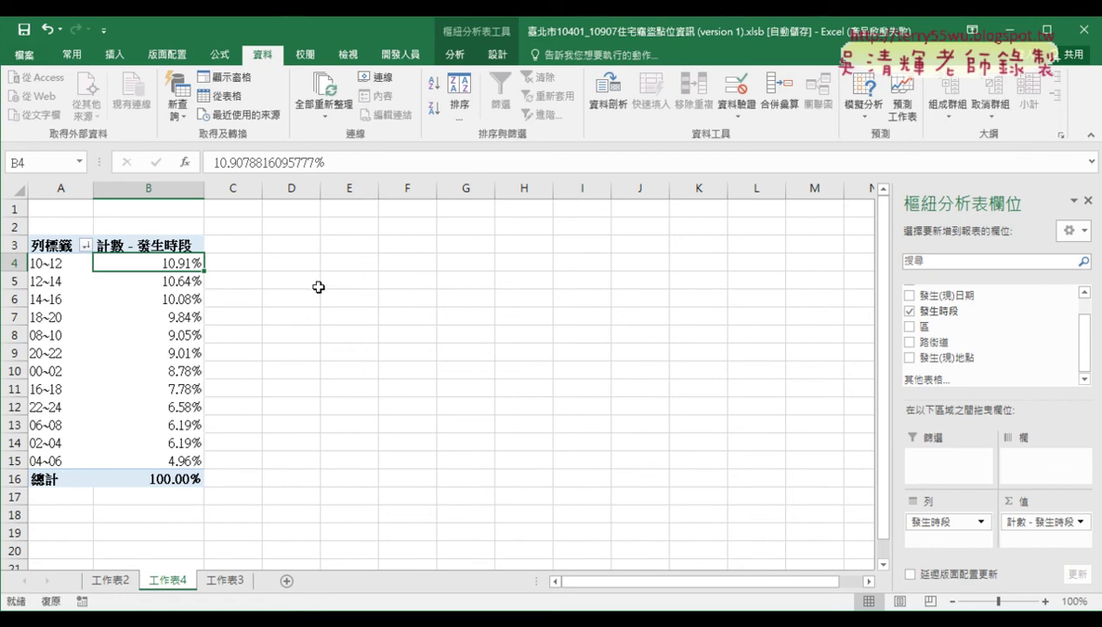
pyautogui.click(174, 281)
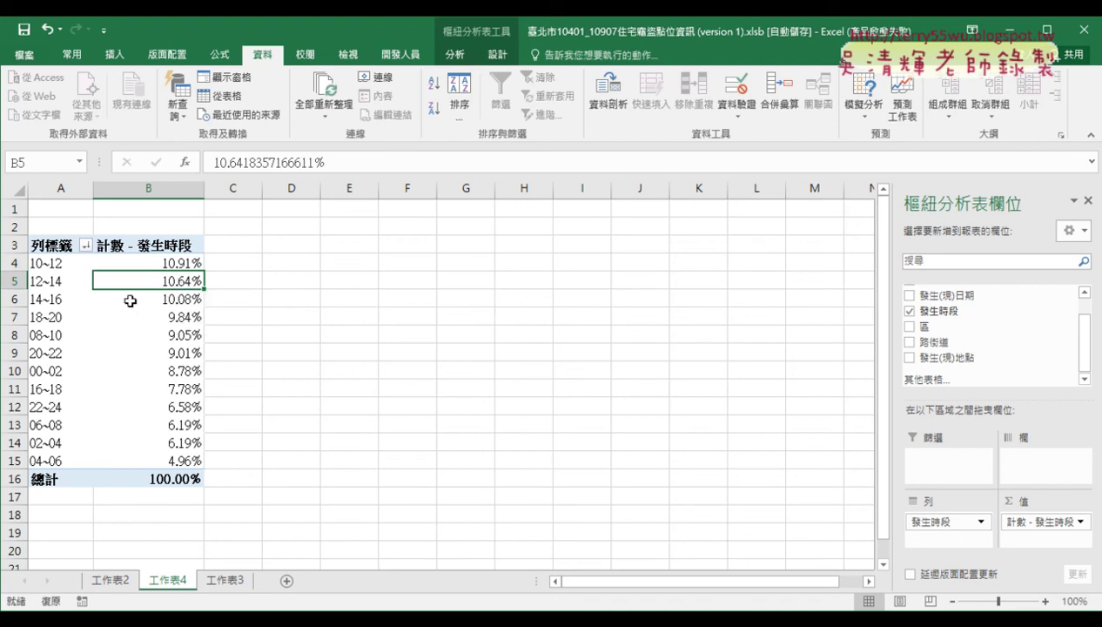
# Insert a 圓形圖 pivot chart titled 合計 beside the time-slot percentage table
pyautogui.click(456, 57)
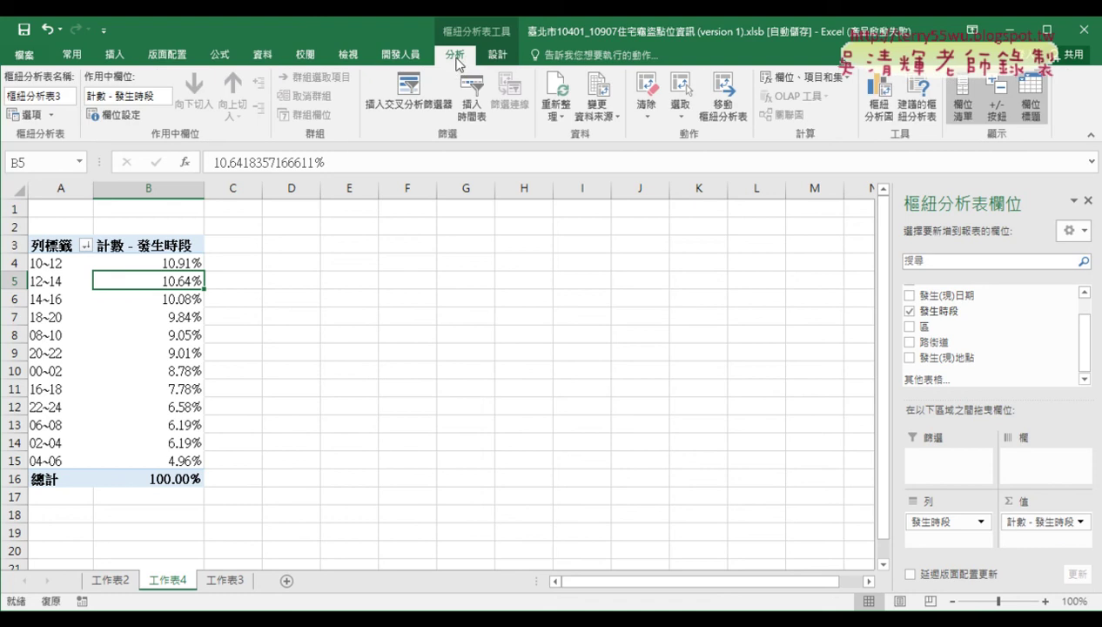
pyautogui.click(878, 104)
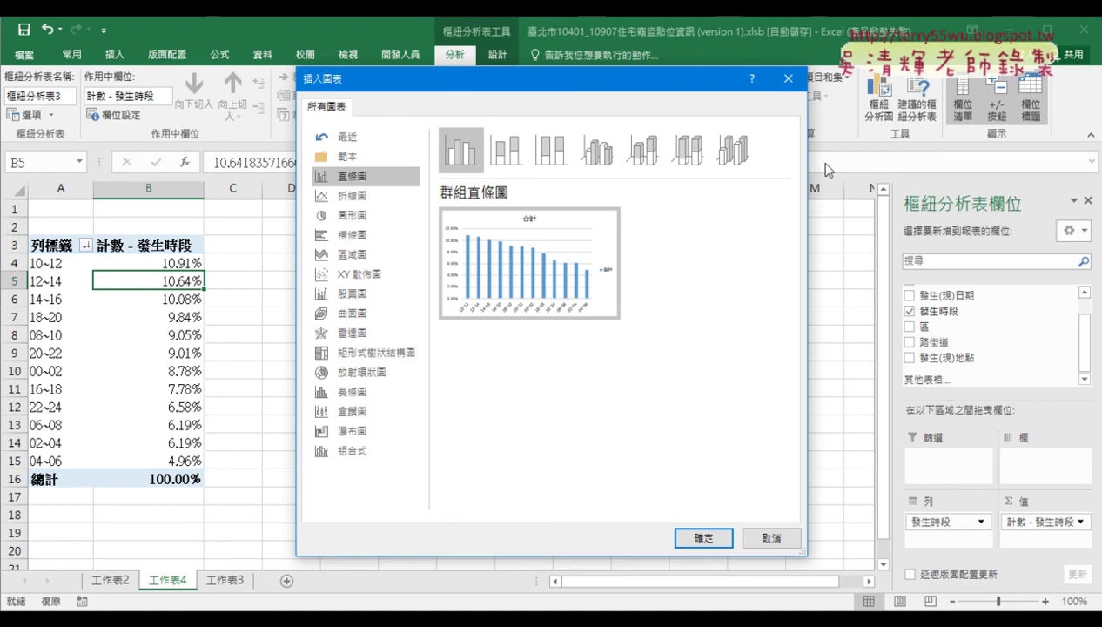
pyautogui.click(368, 219)
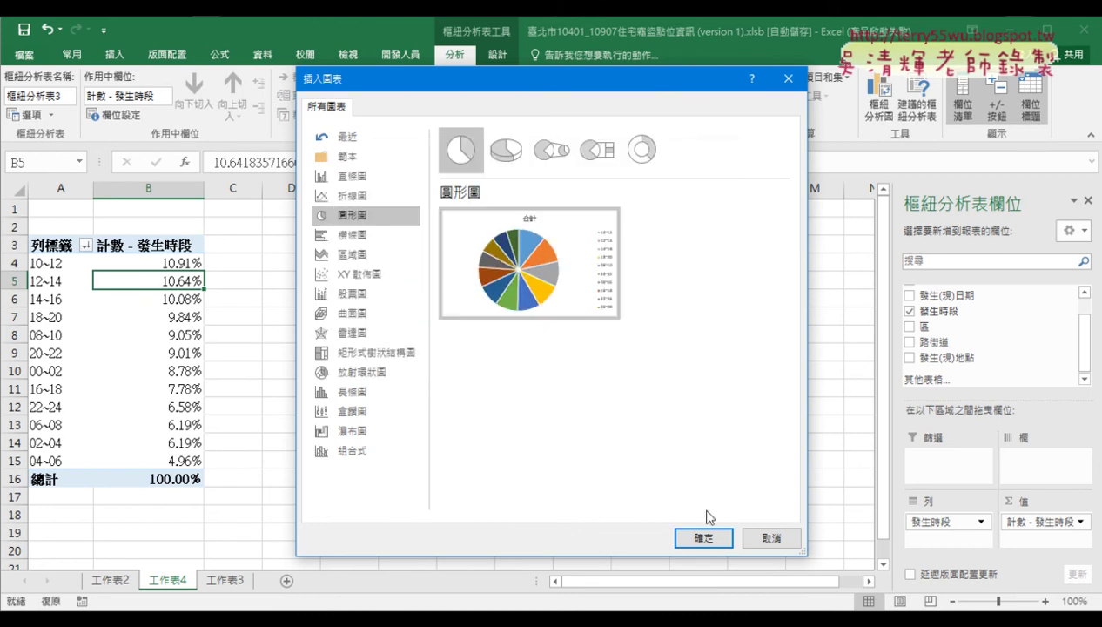
pyautogui.click(704, 537)
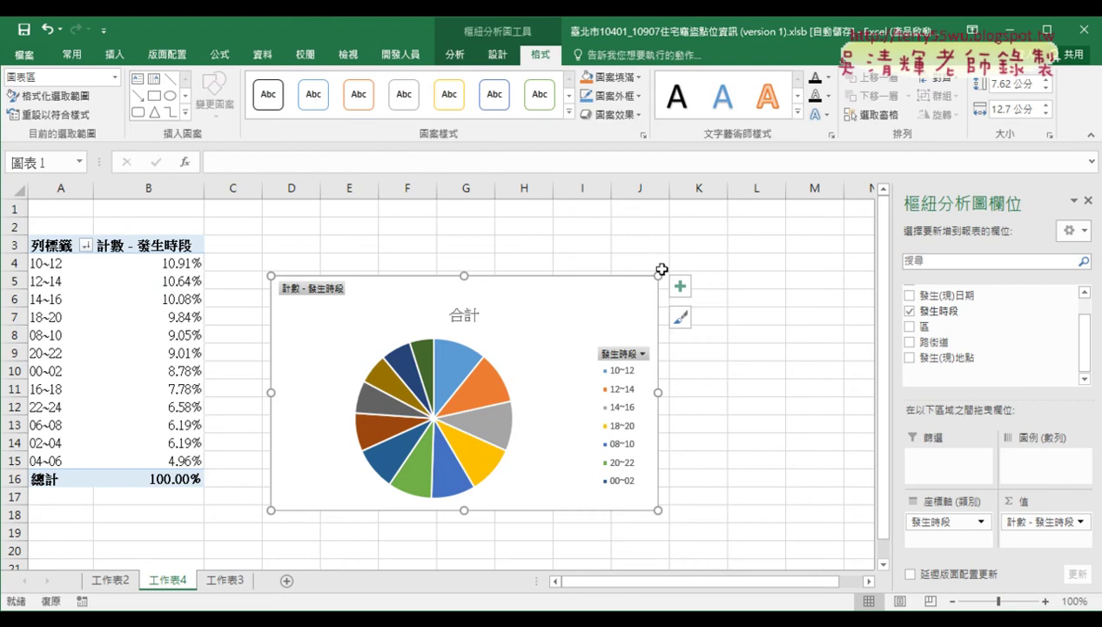
# Enlarge the time-slot pie chart and bring up the Add Chart Element list for its slices
pyautogui.moveTo(658, 276); pyautogui.dragTo(751, 224)
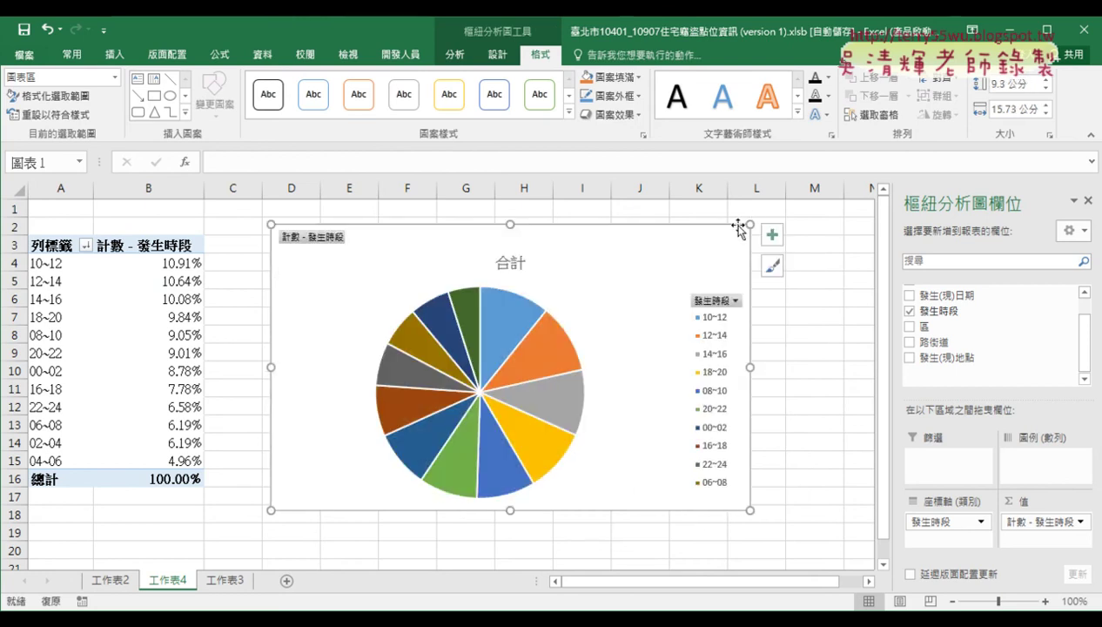
pyautogui.click(547, 364)
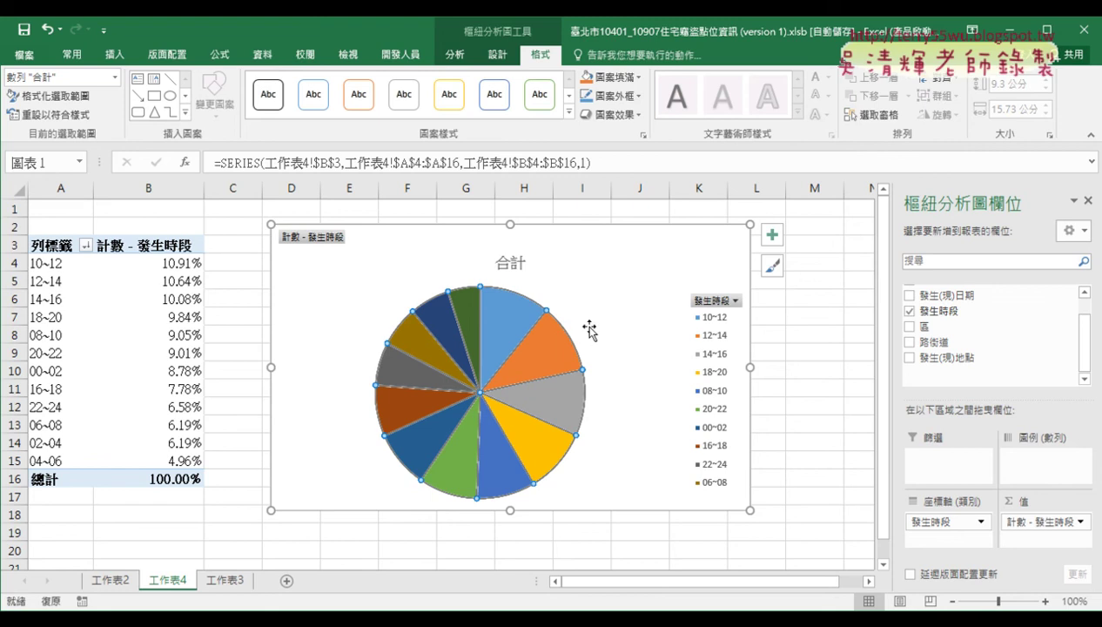
pyautogui.click(499, 57)
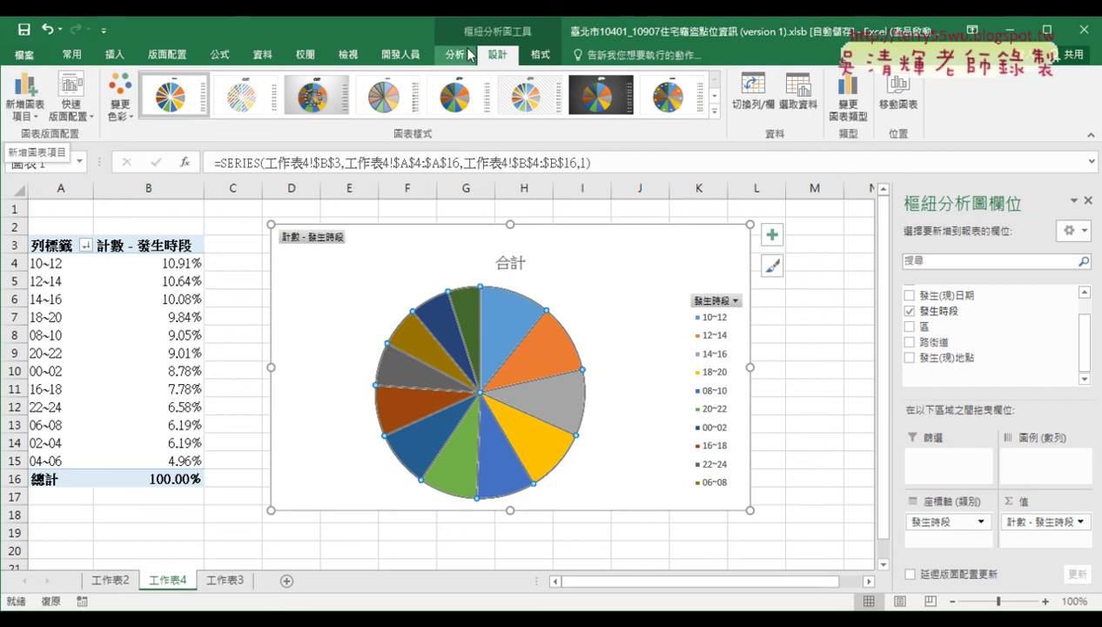
pyautogui.click(37, 117)
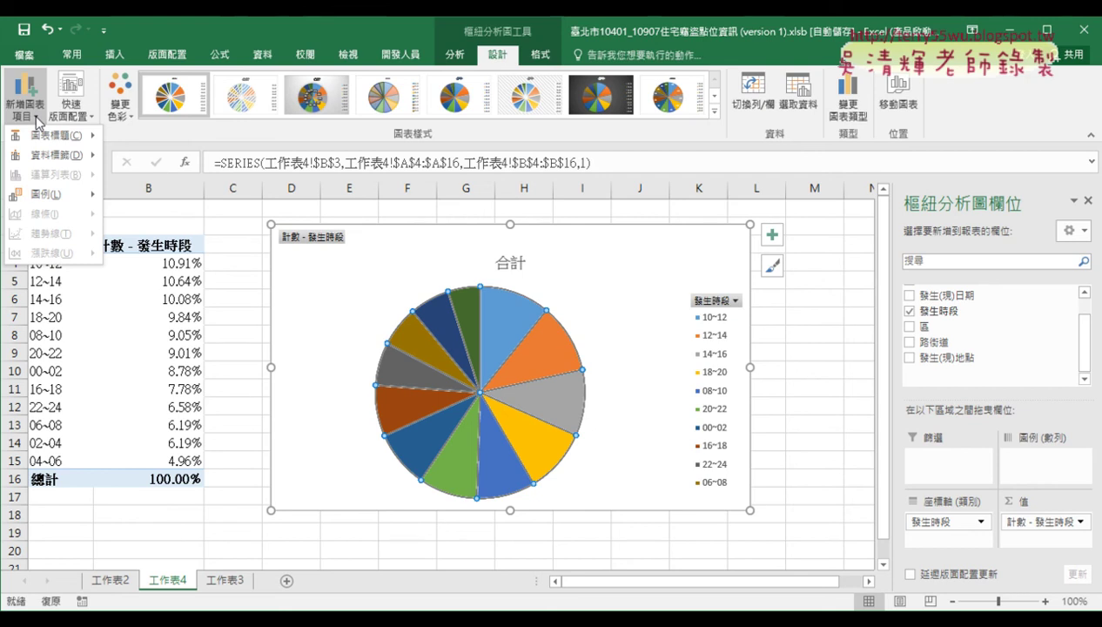
pyautogui.moveTo(52, 155)
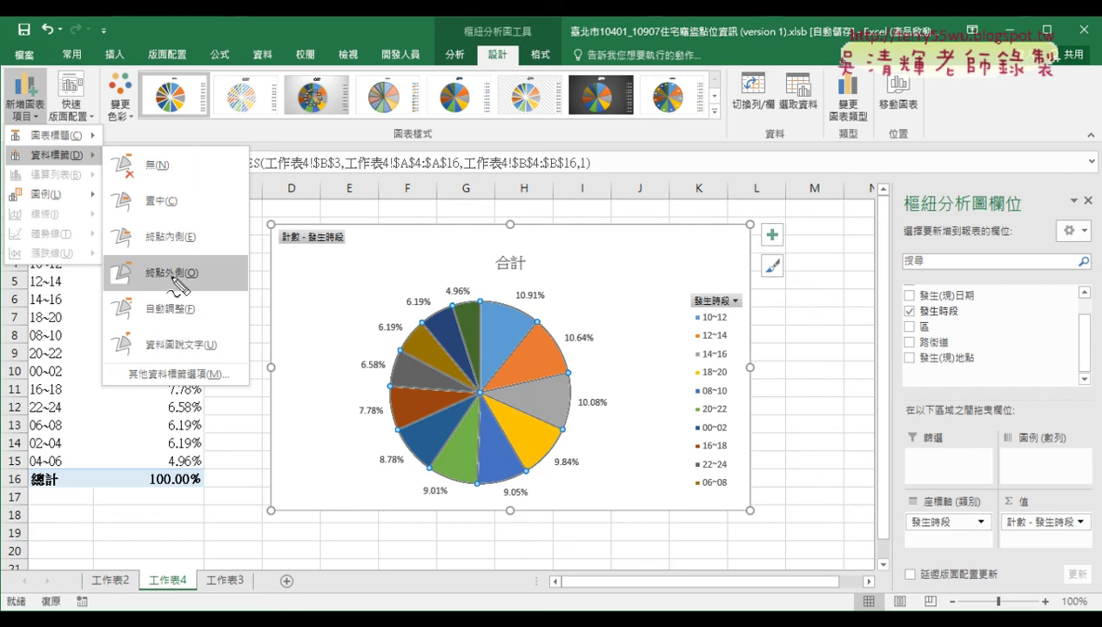
# Mark up the menu and chart, then dismiss Add Chart Element without adding data labels
pyautogui.moveTo(526, 73); pyautogui.dragTo(514, 44)
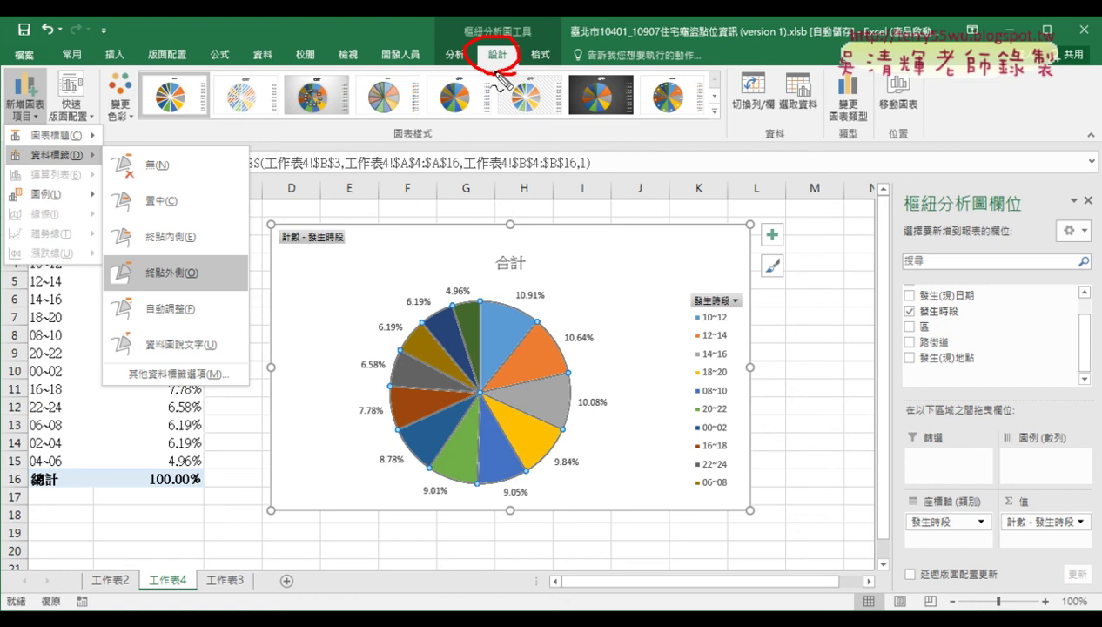
pyautogui.moveTo(16, 103); pyautogui.dragTo(39, 70)
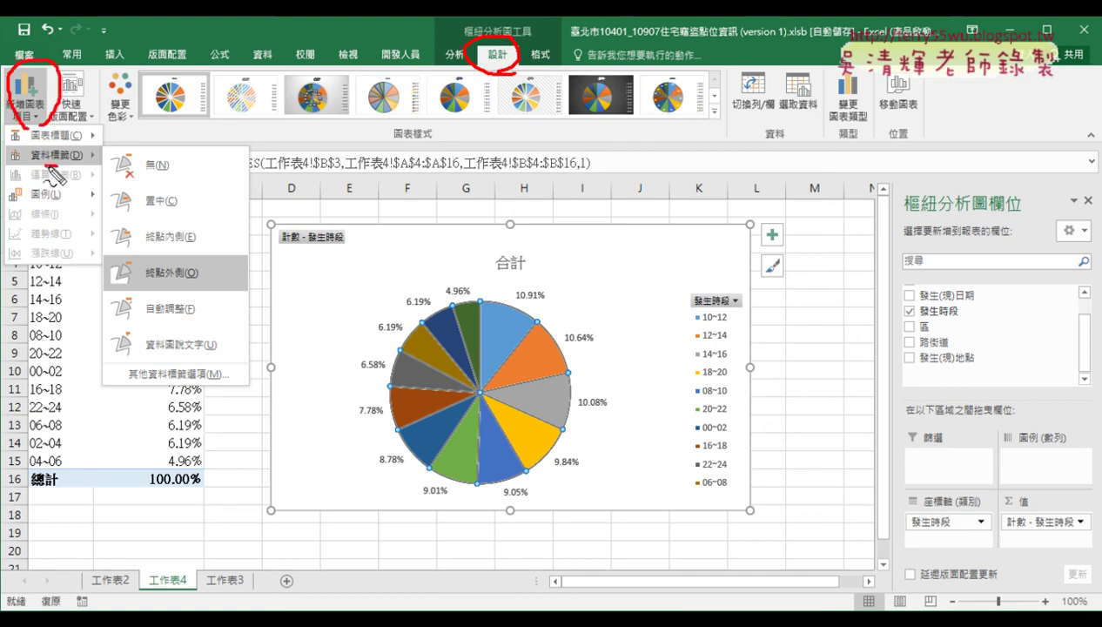
pyautogui.moveTo(61, 157); pyautogui.dragTo(97, 167)
pyautogui.moveTo(196, 289)
pyautogui.mouseDown()
pyautogui.moveTo(433, 279)
pyautogui.moveTo(484, 301)
pyautogui.mouseUp()
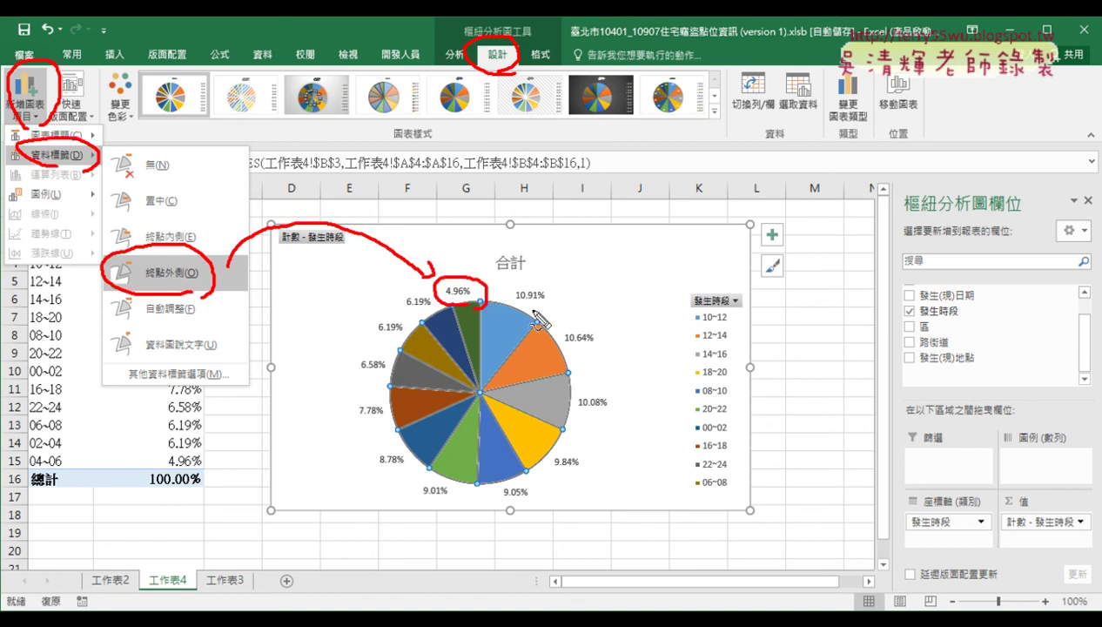
pyautogui.moveTo(549, 291); pyautogui.dragTo(554, 310)
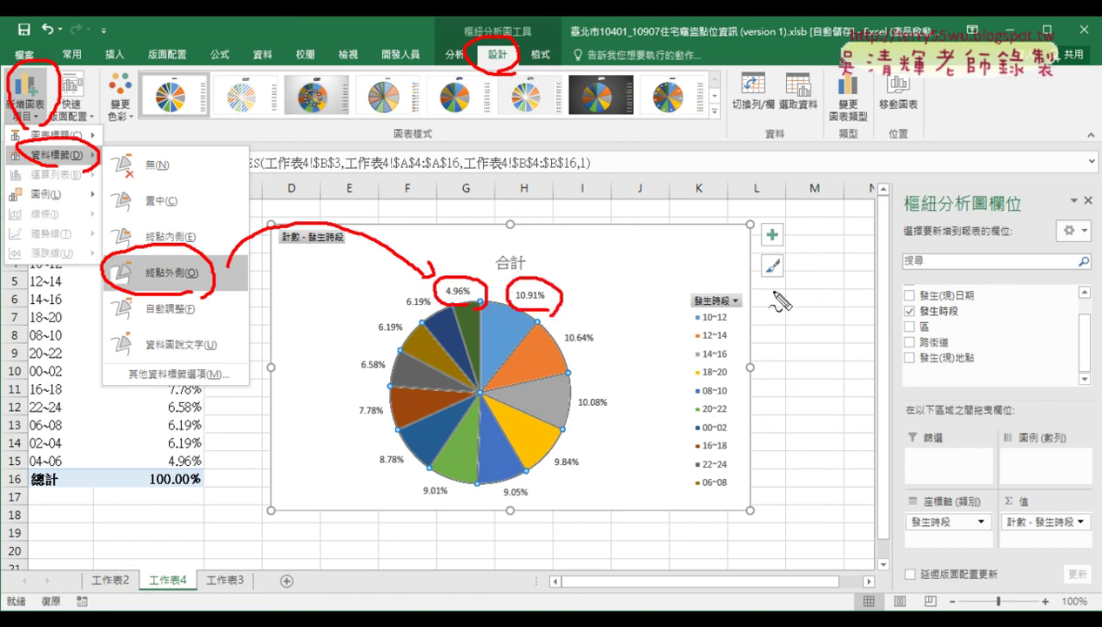
pyautogui.moveTo(743, 322); pyautogui.dragTo(685, 330)
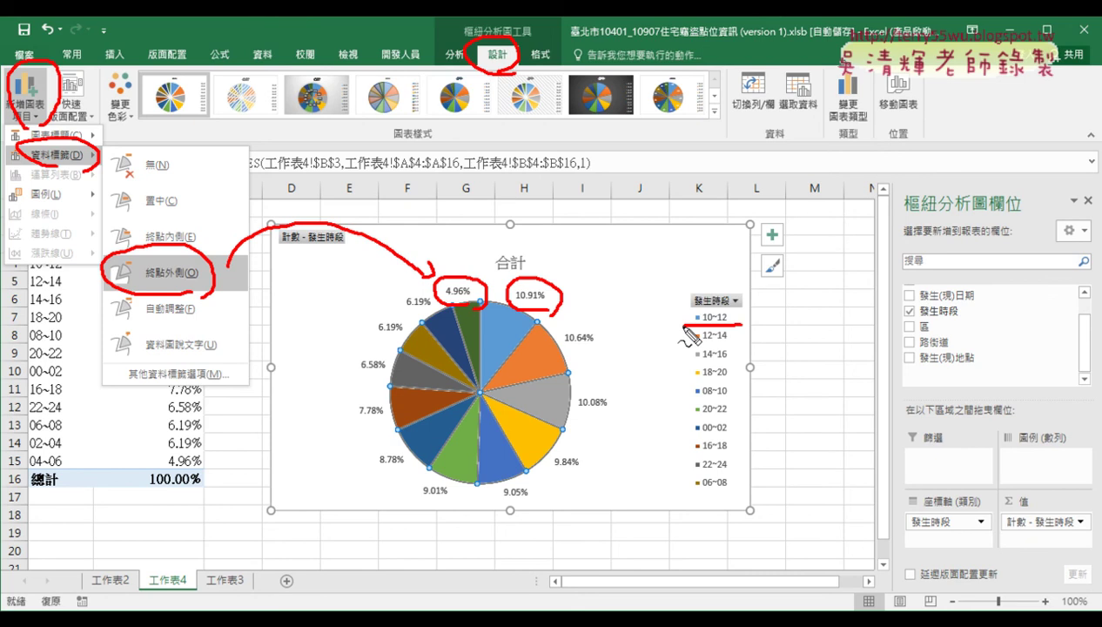
pyautogui.press('Escape')
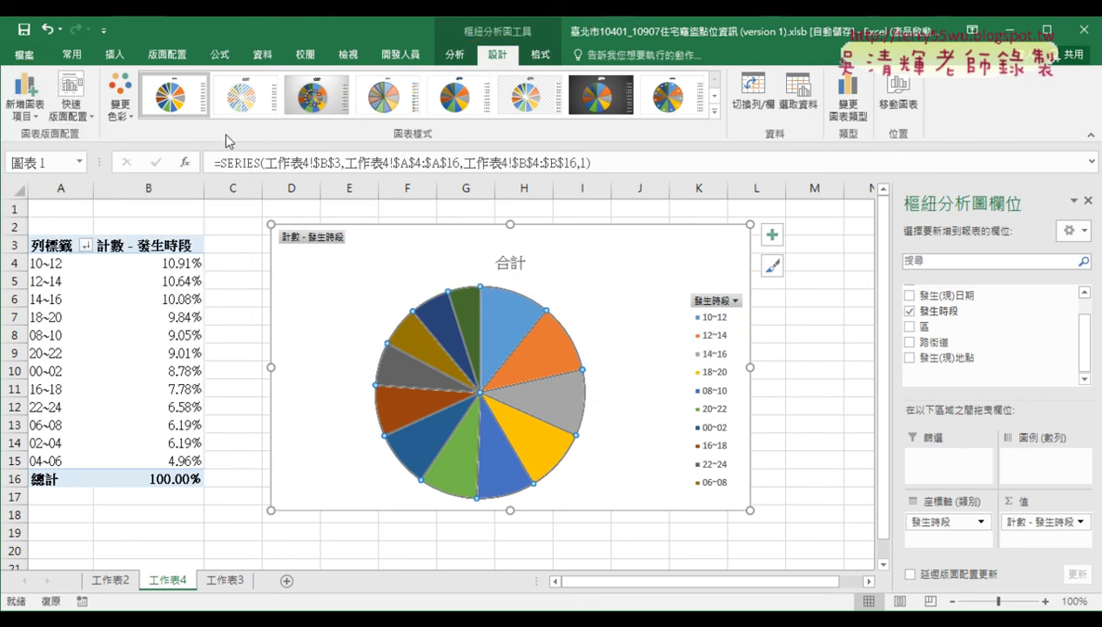
# Add Outside End data labels showing each slice's percentage, 10.91% down to 4.96%
pyautogui.click(28, 104)
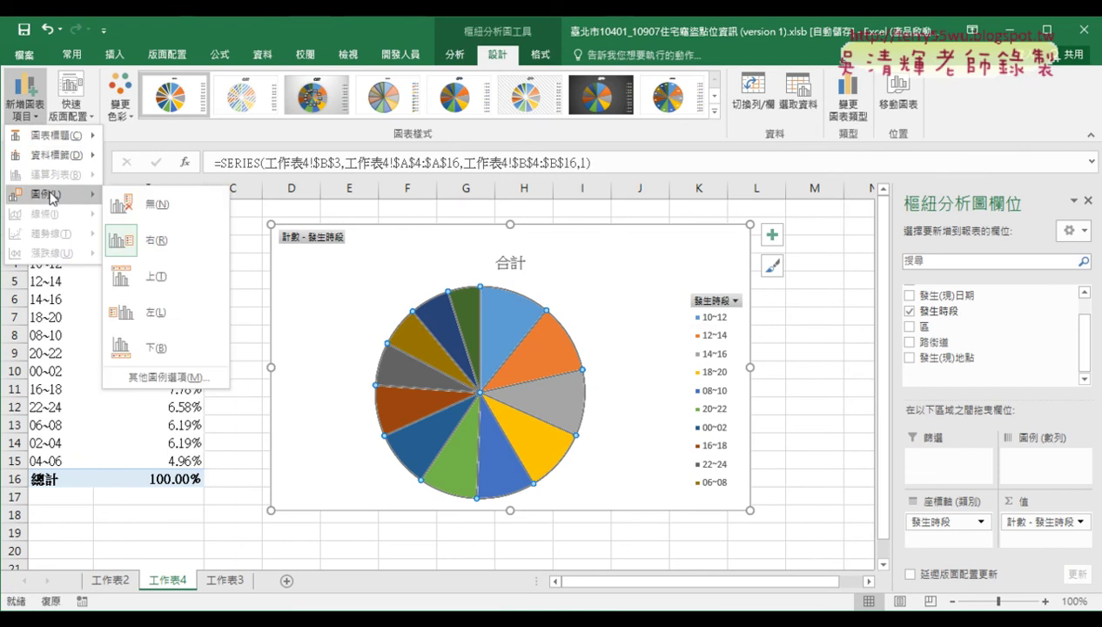
pyautogui.moveTo(54, 155)
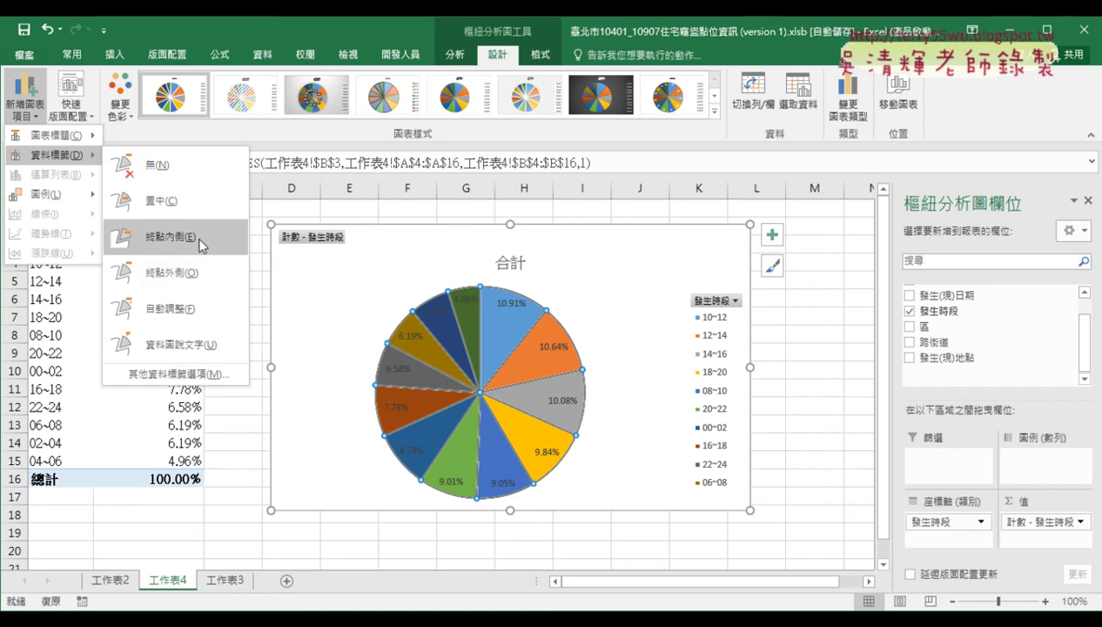
pyautogui.click(196, 272)
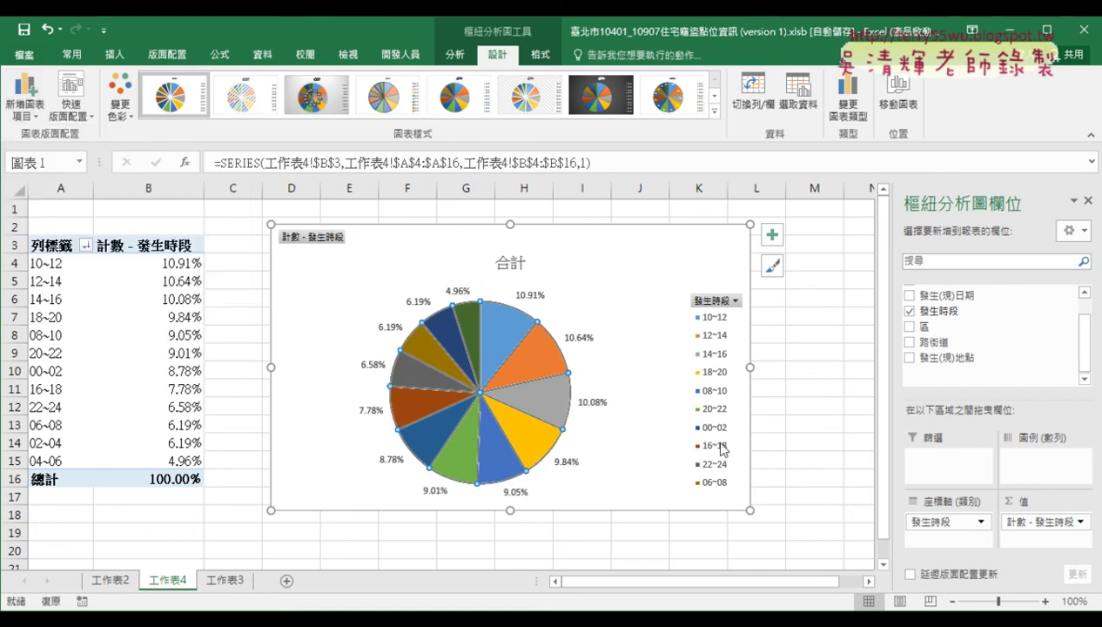
pyautogui.click(664, 240)
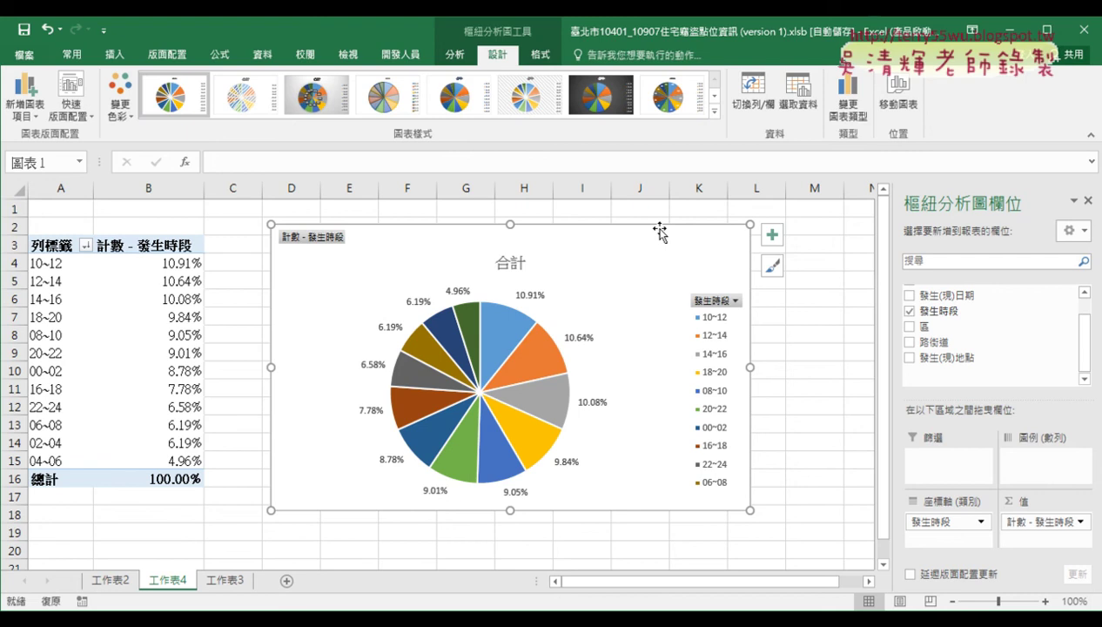
# Compare the pie subtypes, then change the time-slot chart to a 3-D Pie
pyautogui.click(849, 107)
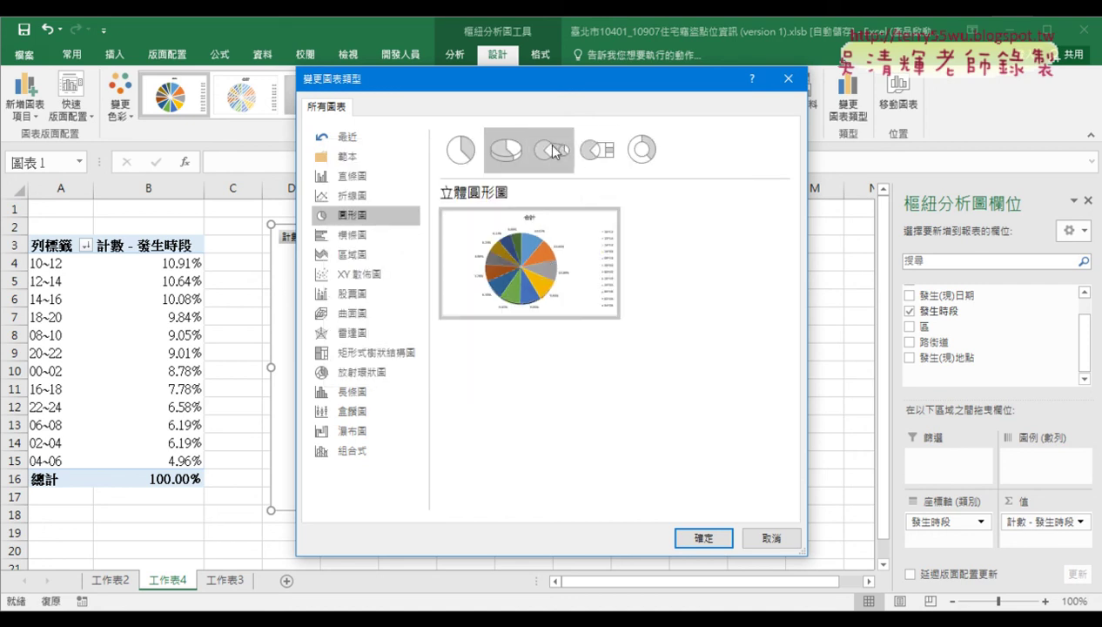
pyautogui.click(554, 150)
pyautogui.click(598, 155)
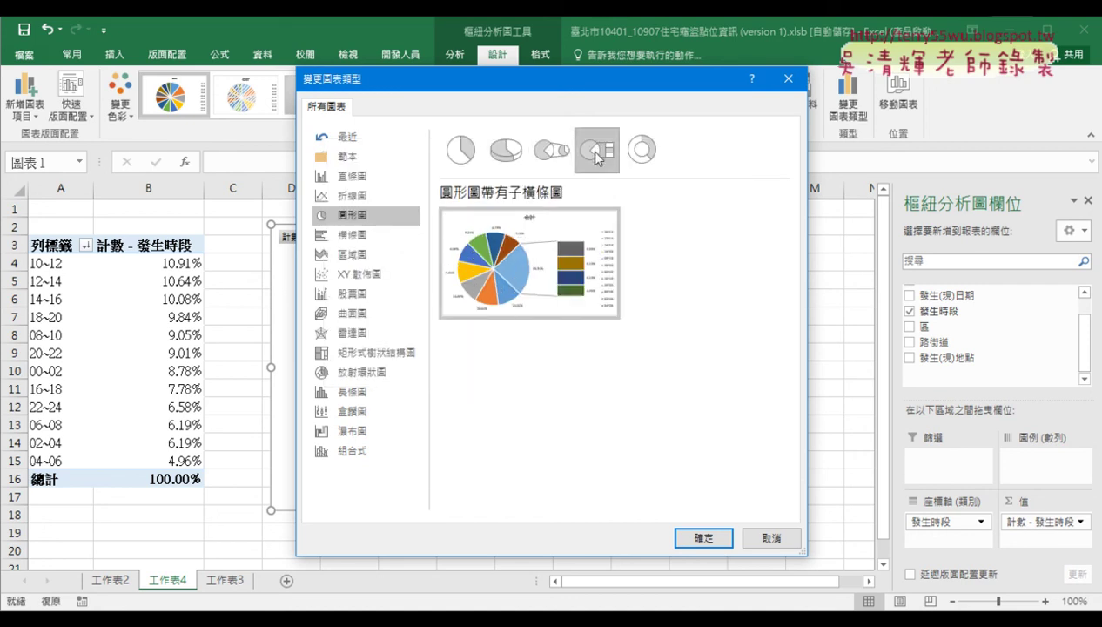
pyautogui.click(642, 156)
pyautogui.moveTo(529, 262)
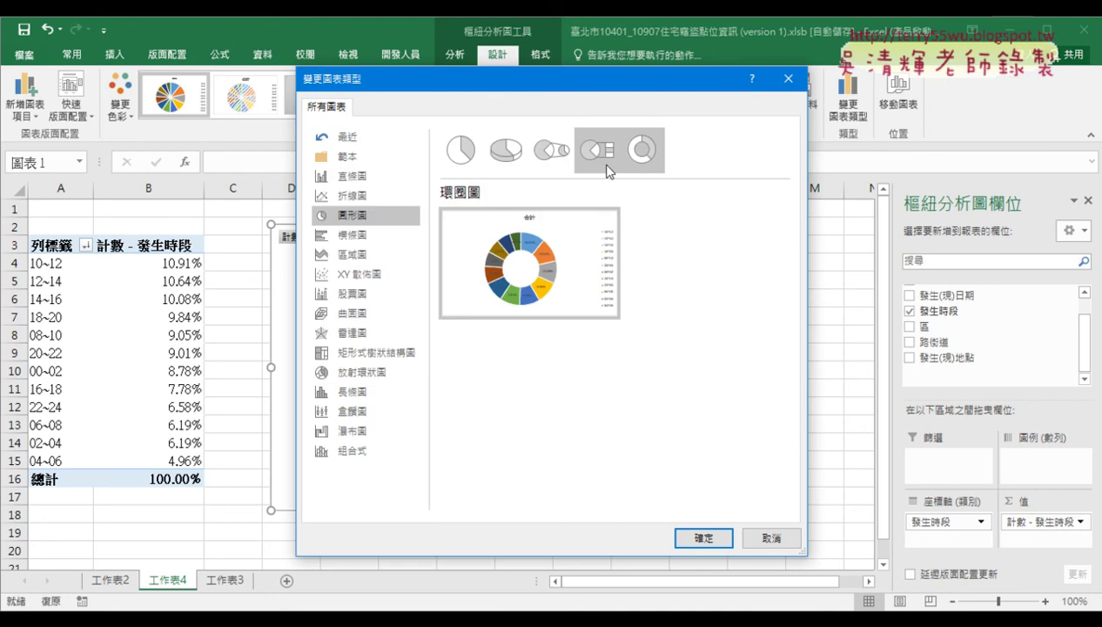
pyautogui.click(462, 152)
pyautogui.click(500, 148)
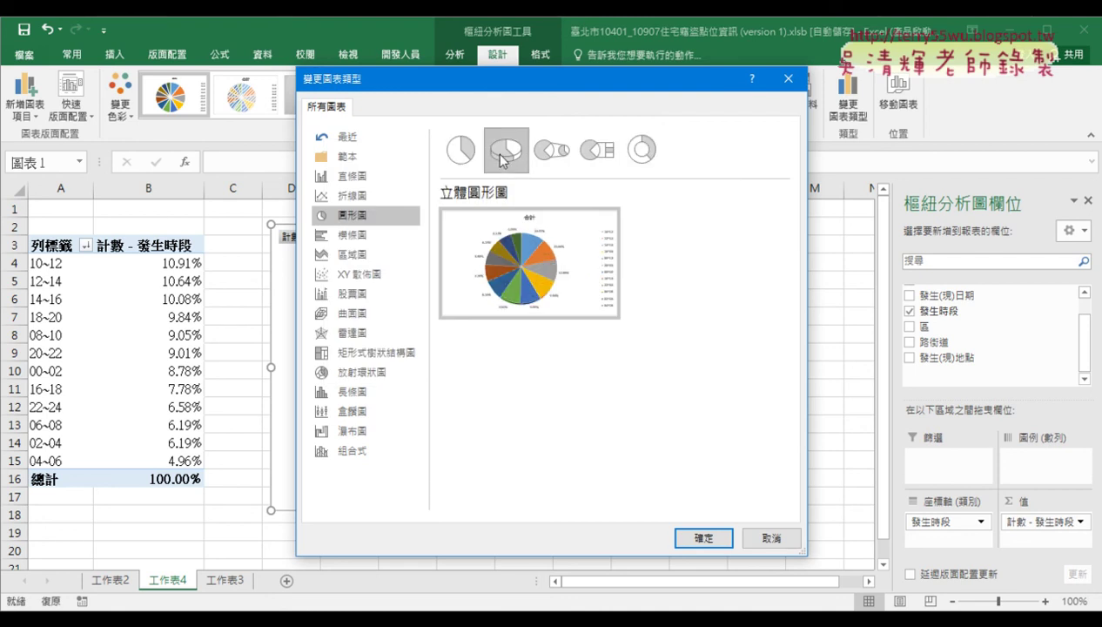
pyautogui.click(702, 537)
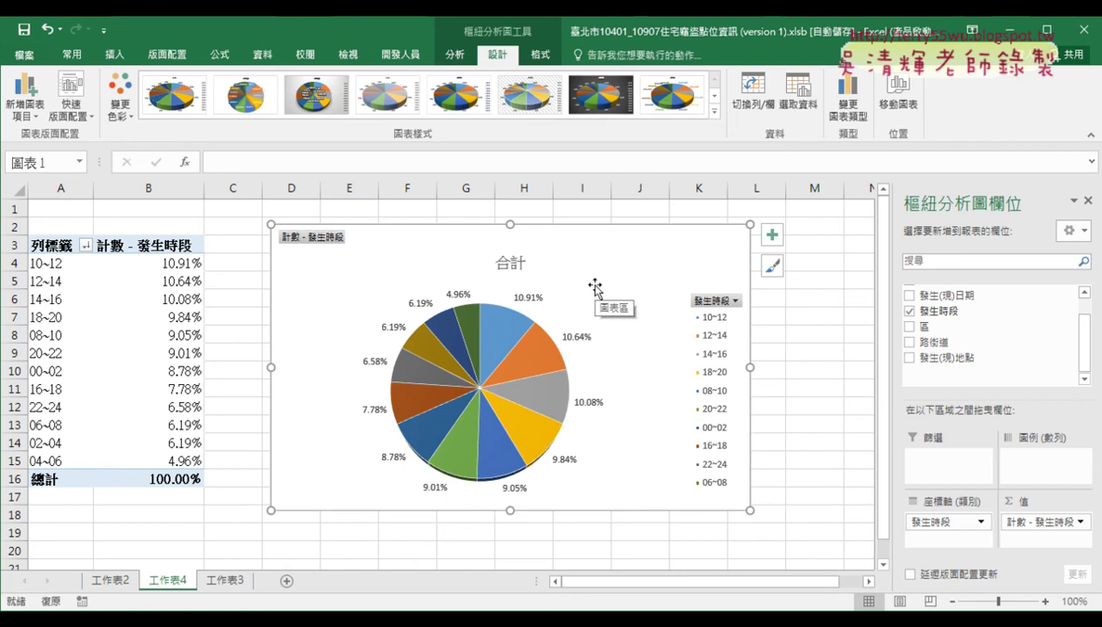
# Browse the Chart Styles gallery for the 3-D pie, then switch to sheet 工作表3
pyautogui.click(714, 111)
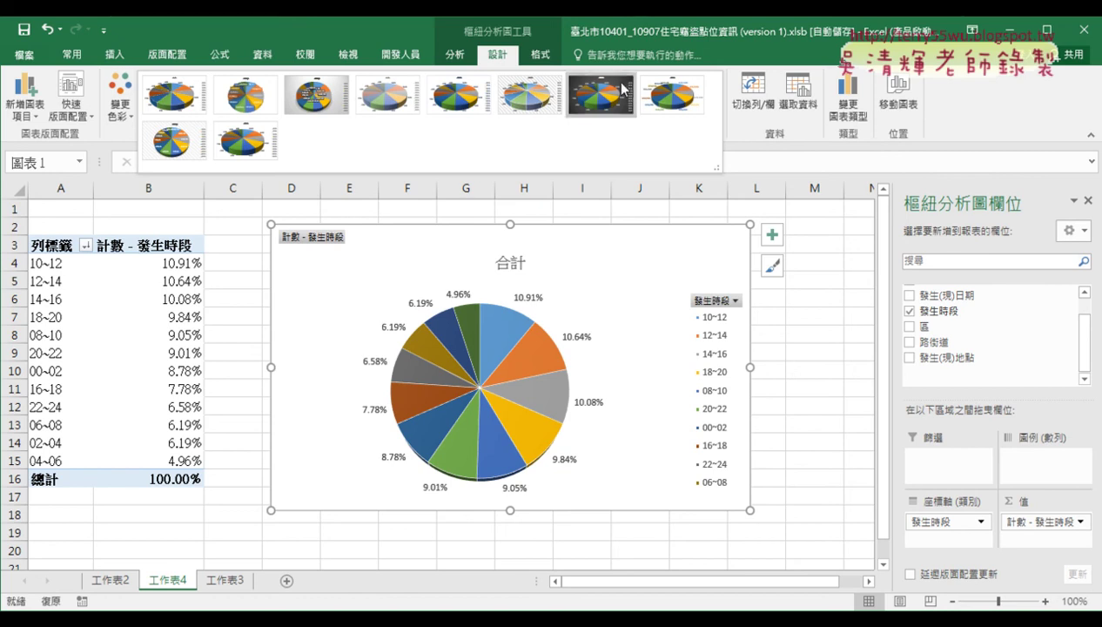
pyautogui.click(227, 583)
pyautogui.click(228, 583)
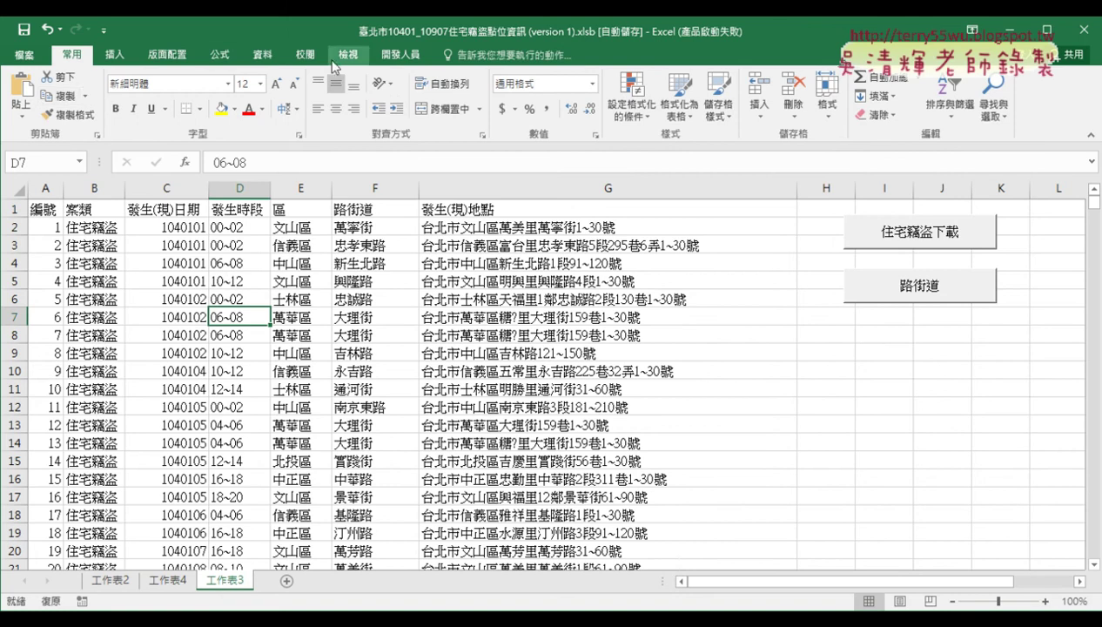
# Create a pivot table on new sheet 工作表5: 區 in Rows, 發生時段 in Columns, count of 區
pyautogui.click(115, 54)
pyautogui.click(29, 87)
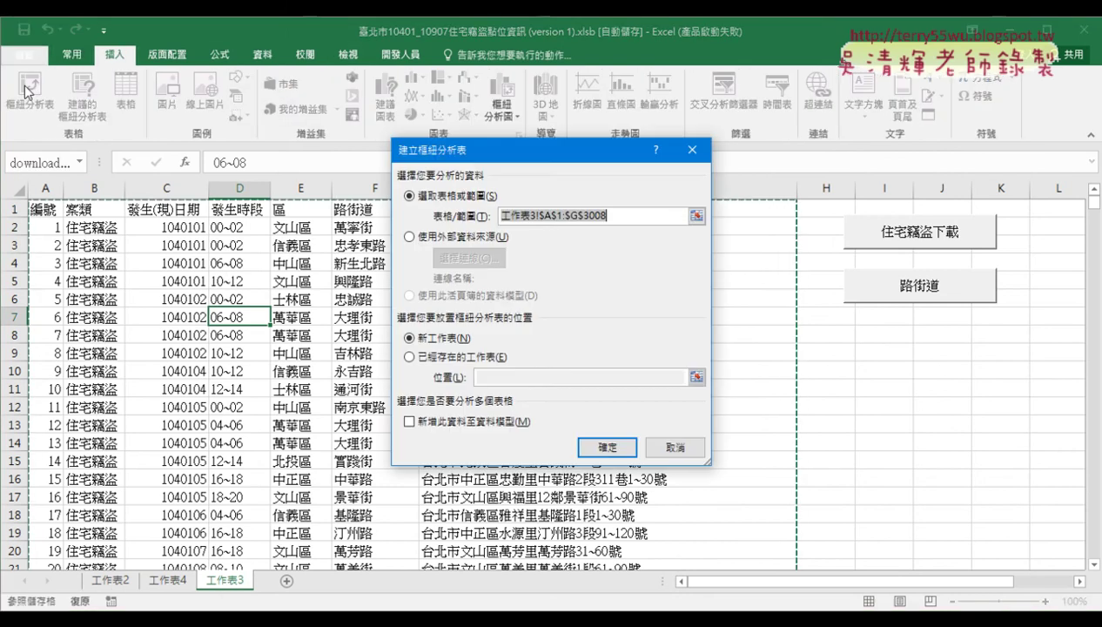
pyautogui.click(613, 447)
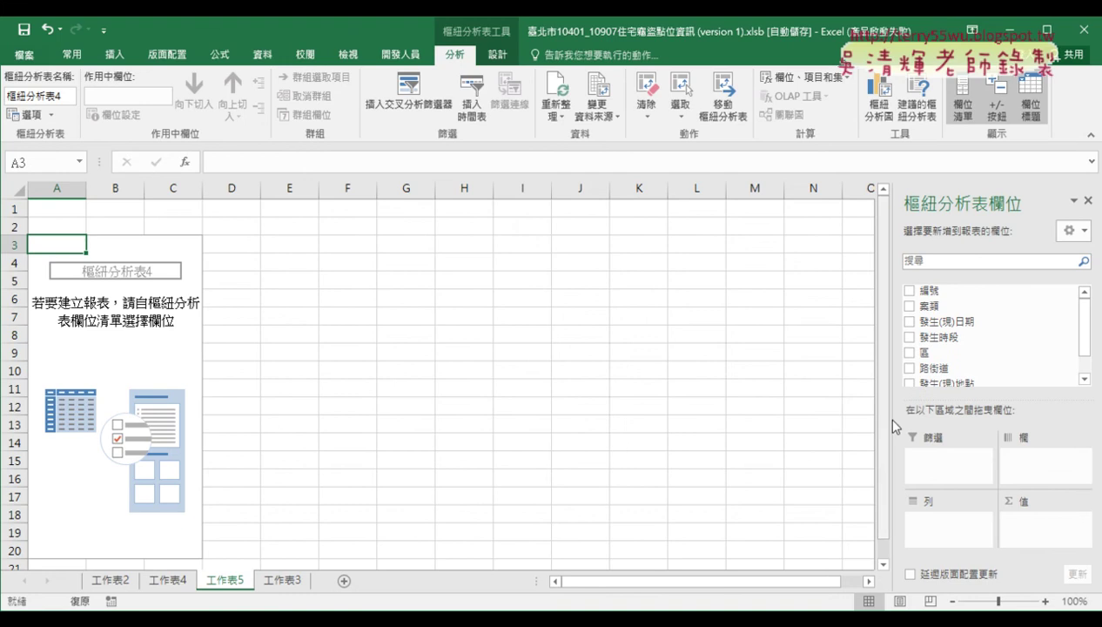
pyautogui.moveTo(925, 352); pyautogui.dragTo(912, 527)
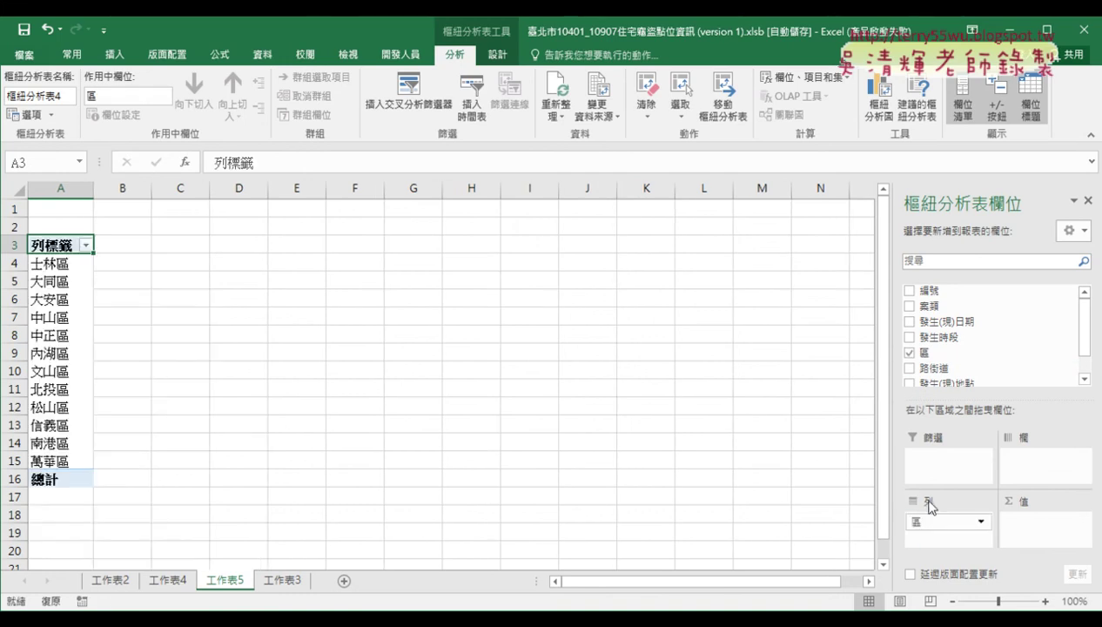
pyautogui.moveTo(962, 338); pyautogui.dragTo(1032, 463)
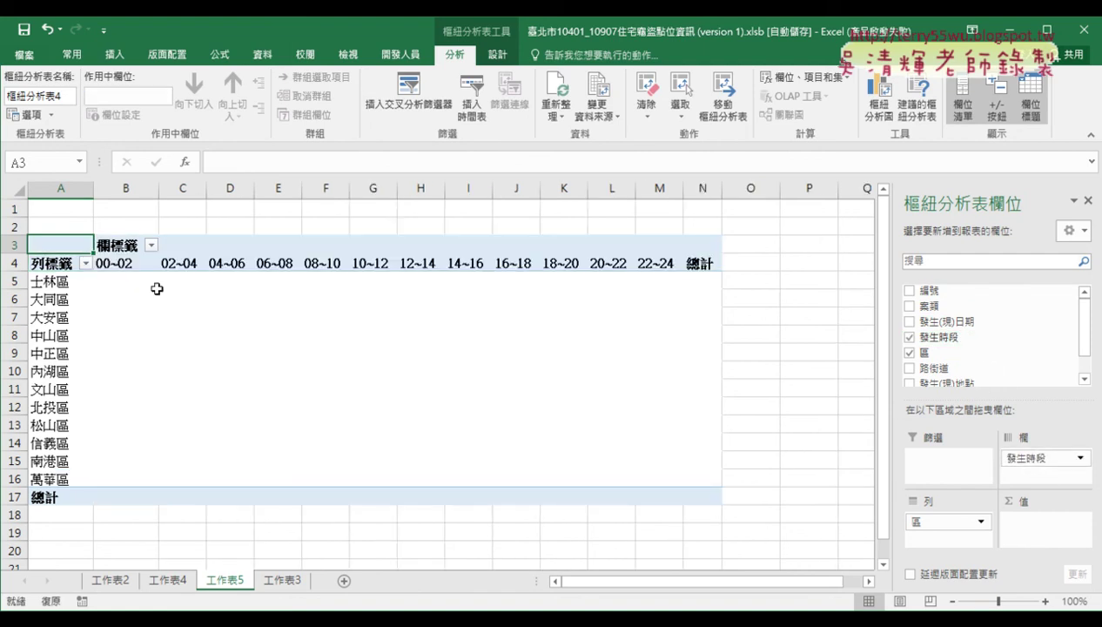
pyautogui.moveTo(1047, 386)
pyautogui.mouseDown()
pyautogui.moveTo(951, 380)
pyautogui.moveTo(1034, 520)
pyautogui.mouseUp()
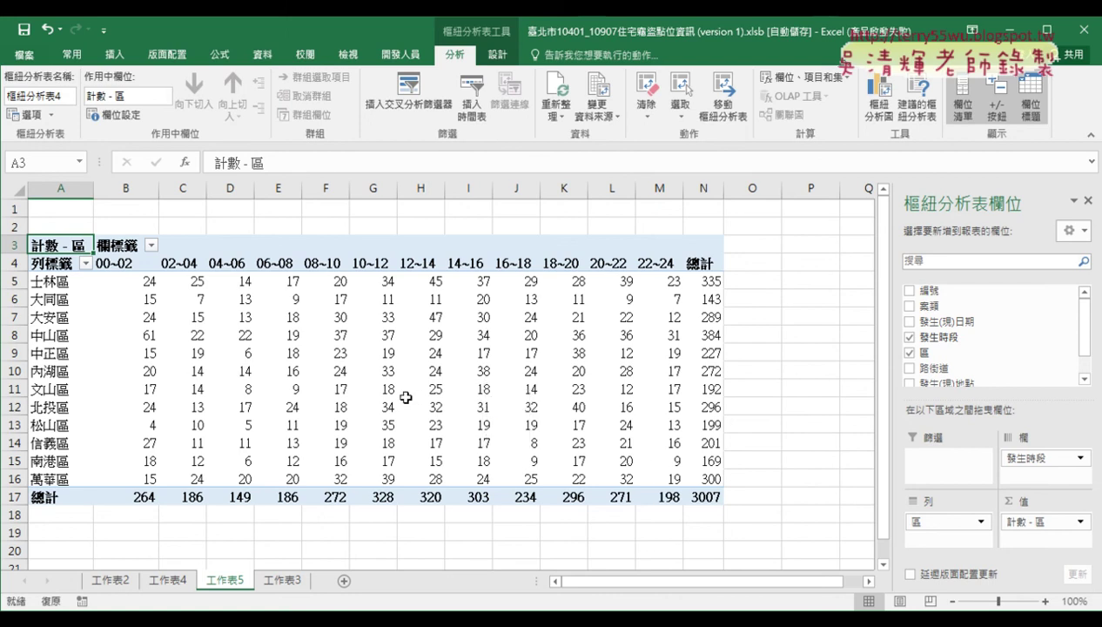
pyautogui.click(369, 390)
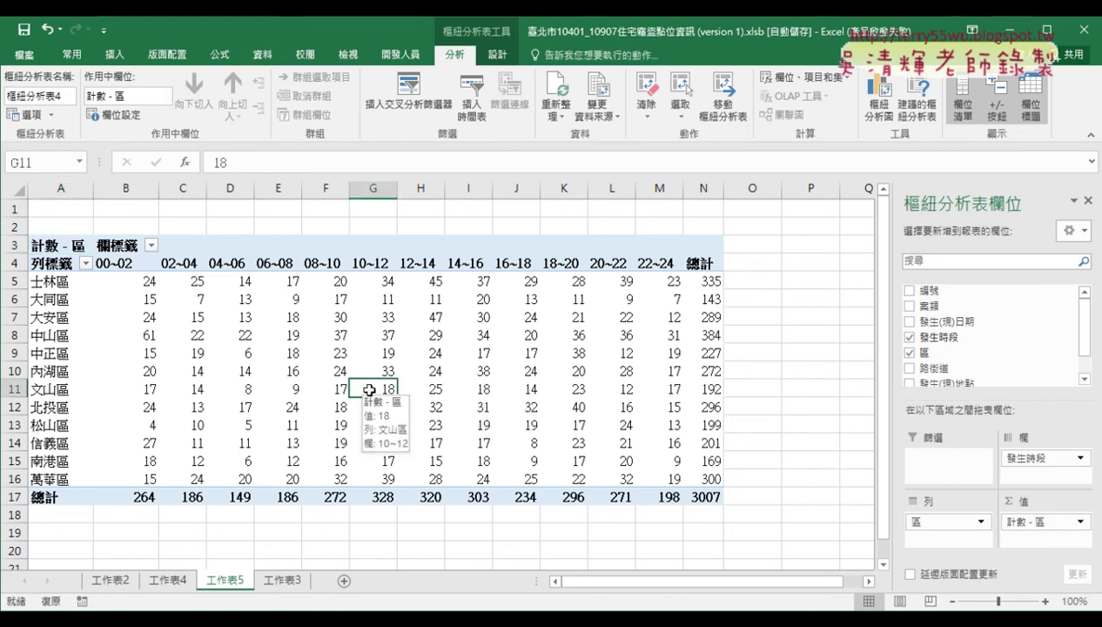
# Insert a 100% Stacked Column pivot chart from the district-by-time-slot pivot table
pyautogui.click(878, 109)
pyautogui.moveTo(636, 78); pyautogui.dragTo(879, 66)
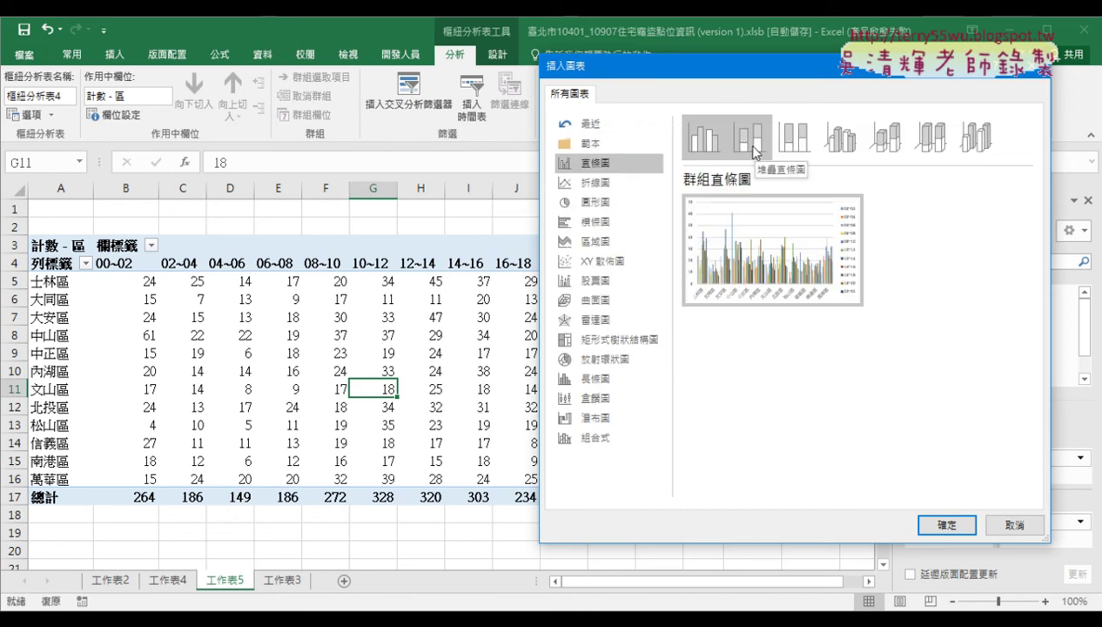
pyautogui.click(754, 152)
pyautogui.moveTo(772, 250)
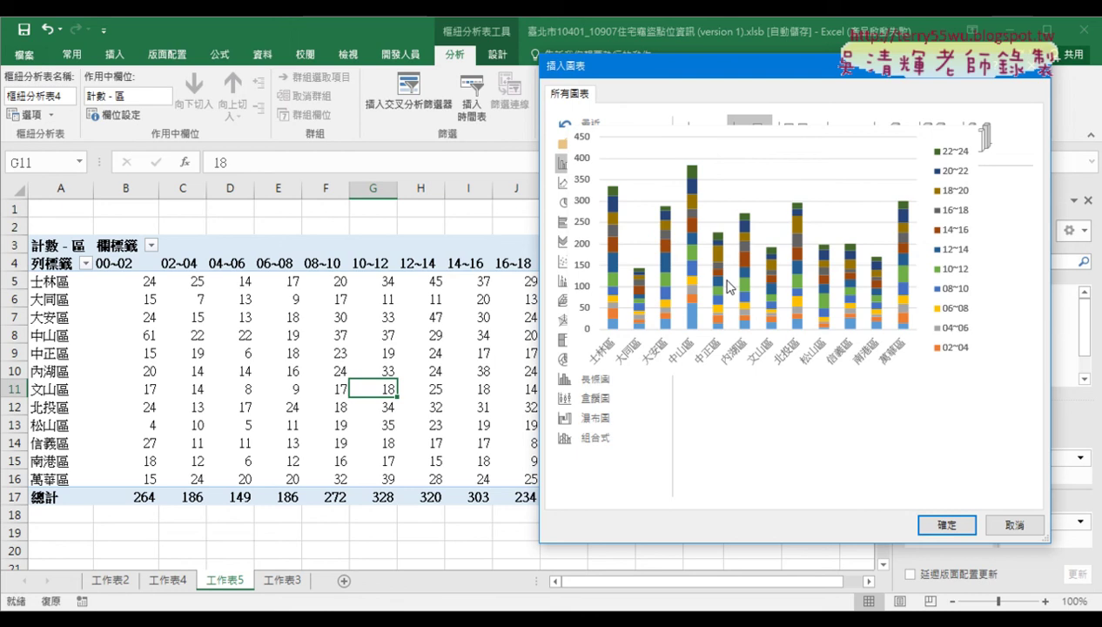
pyautogui.click(804, 139)
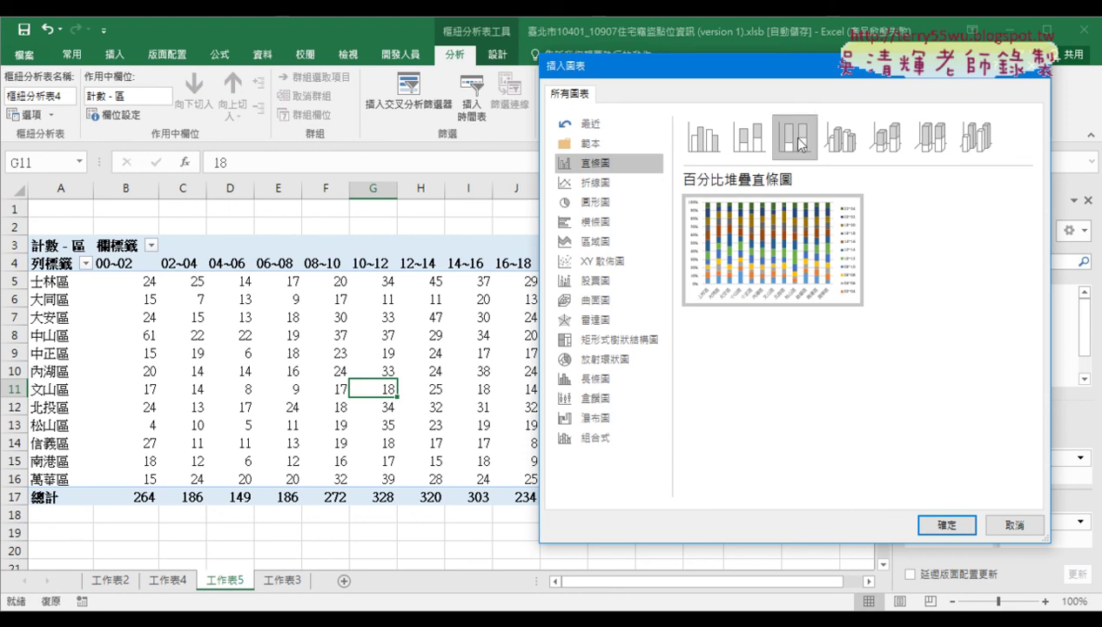
pyautogui.click(947, 525)
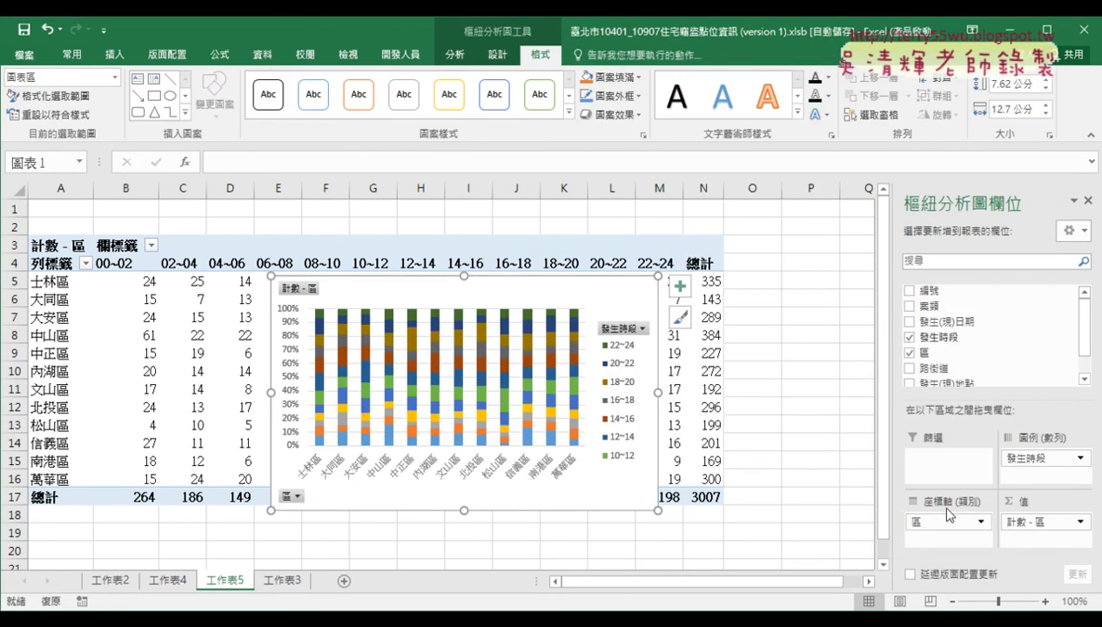
# Move the pivot chart below the pivot table and enlarge it to show all twelve districts
pyautogui.scroll(-2, 806, 380)
pyautogui.scroll(-2, 563, 339)
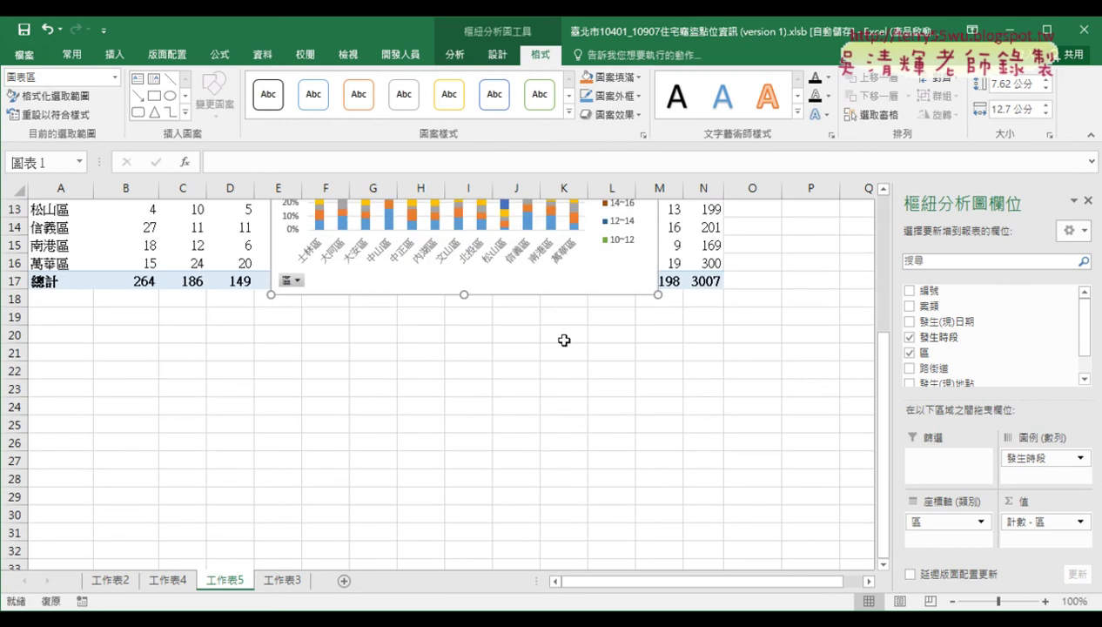
pyautogui.moveTo(501, 282); pyautogui.dragTo(315, 518)
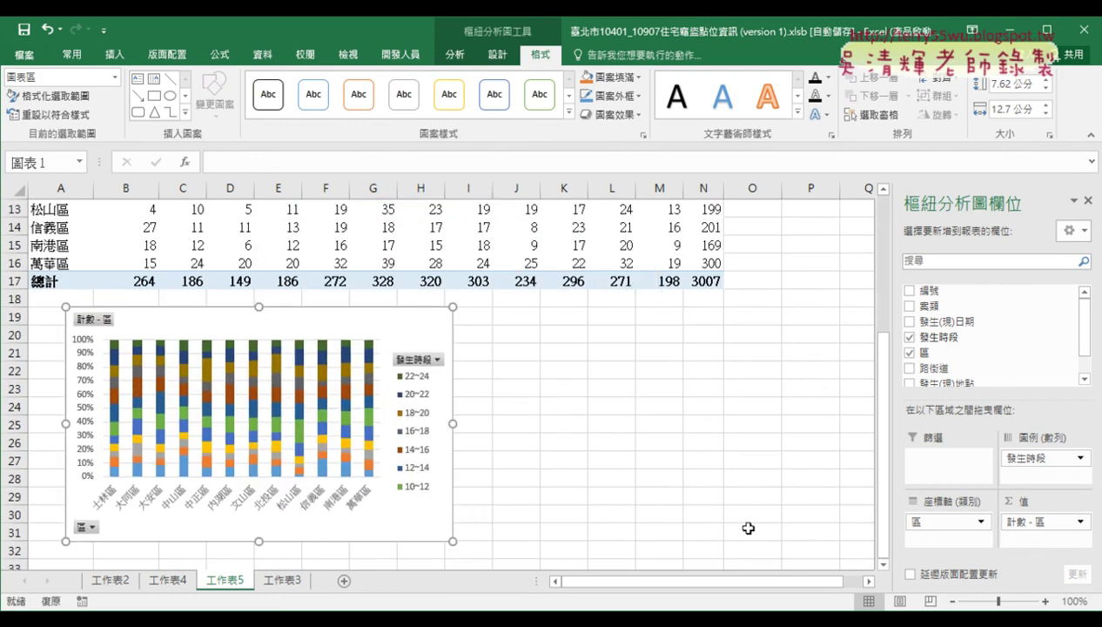
pyautogui.scroll(-2, 745, 524)
pyautogui.moveTo(452, 432); pyautogui.dragTo(748, 543)
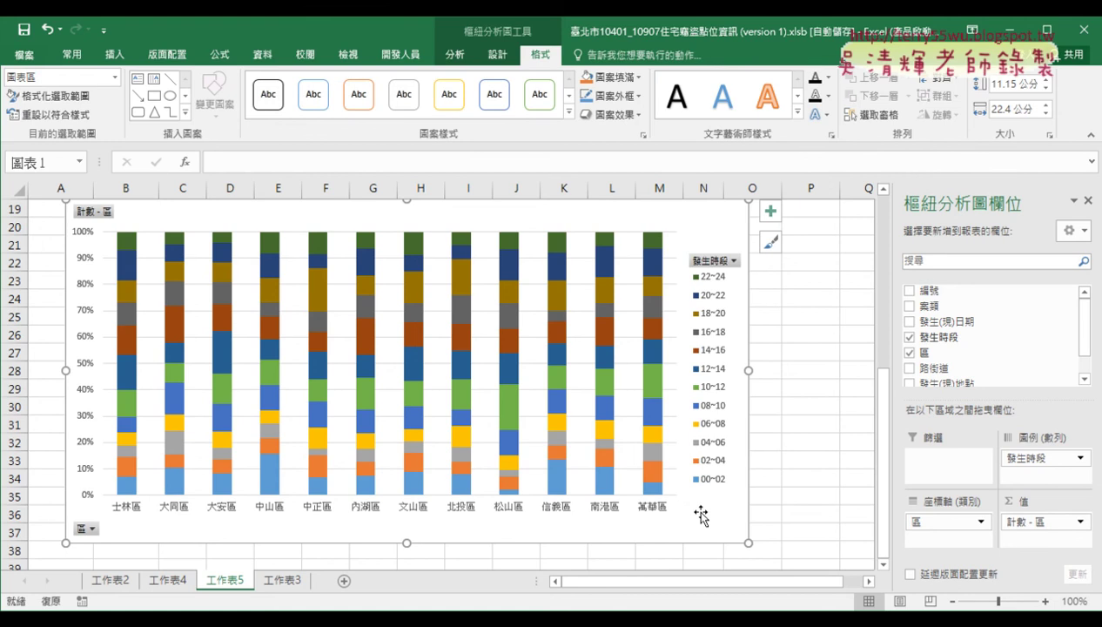
# Change the district pivot chart to a regular Stacked Column chart of counts
pyautogui.click(496, 54)
pyautogui.click(848, 98)
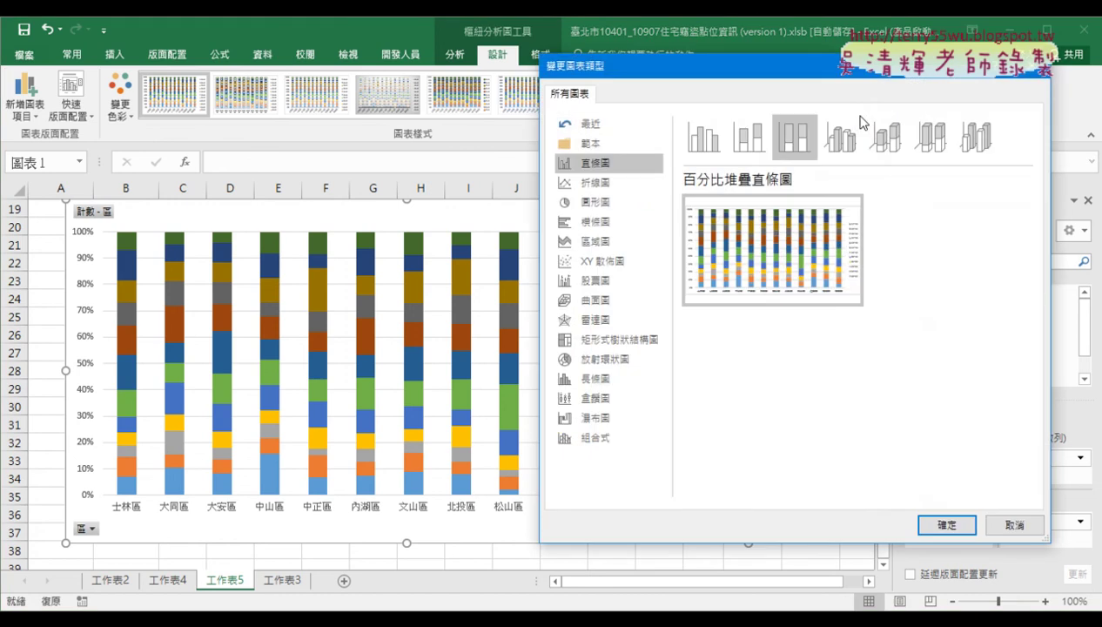
pyautogui.click(749, 140)
pyautogui.click(947, 525)
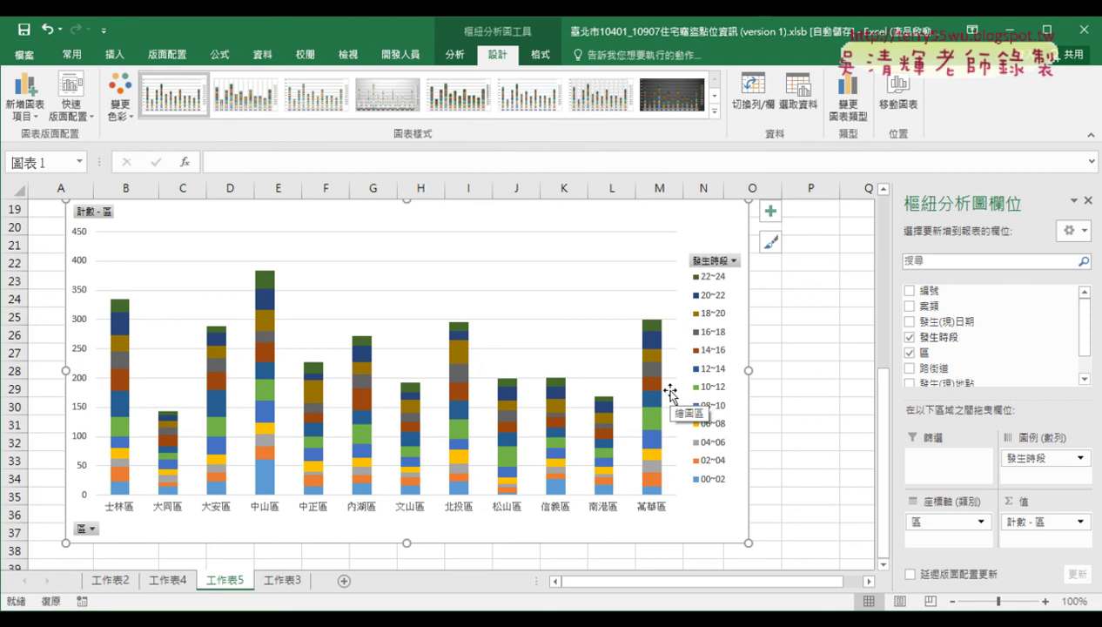
# Reopen the chart type choices, cancel without changes, and go to sheet 工作表2
pyautogui.click(845, 96)
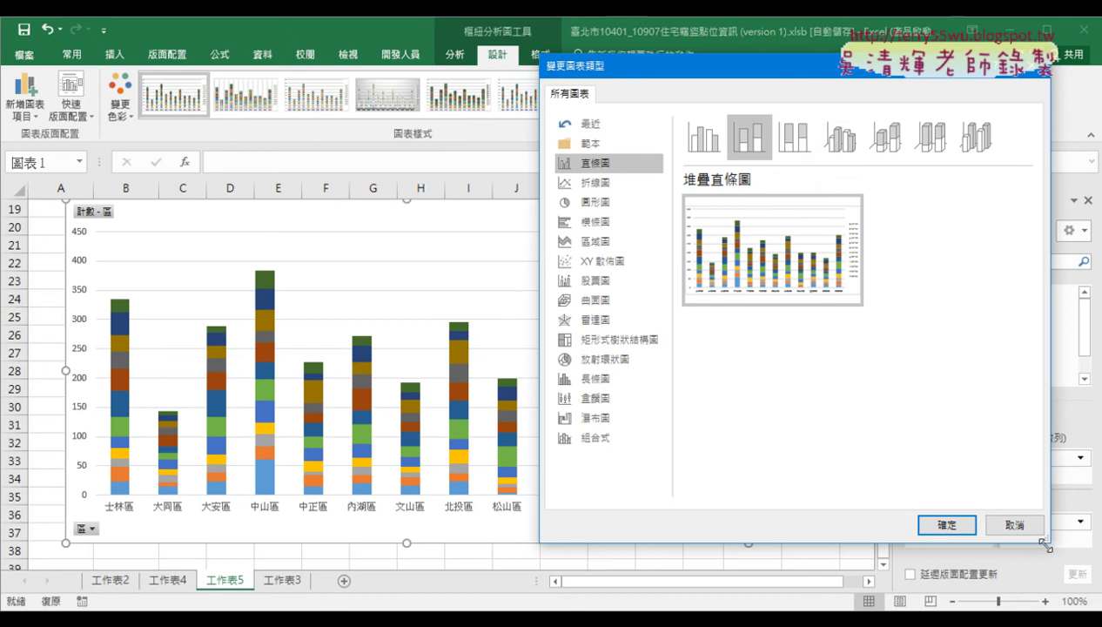
pyautogui.click(1023, 529)
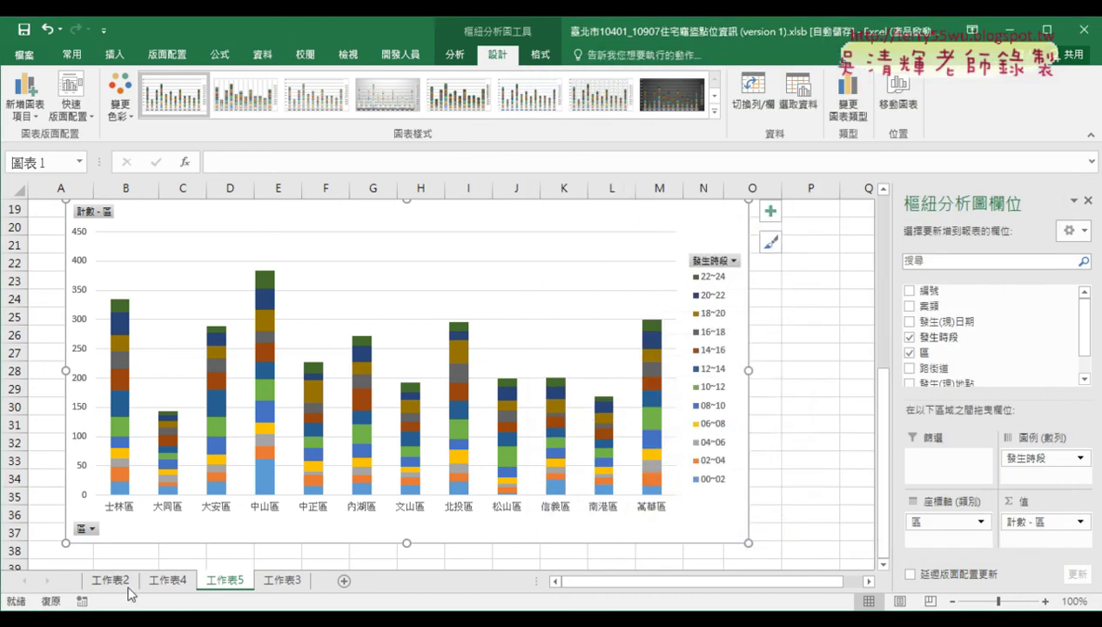
pyautogui.click(106, 585)
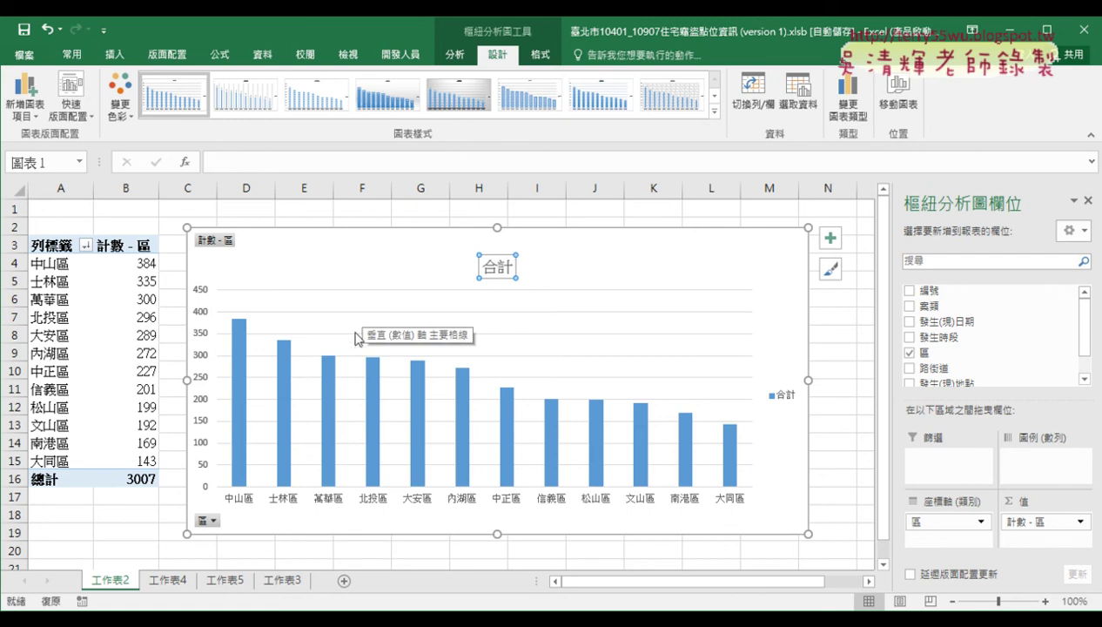
# On 工作表4, review the 計數 - 發生時段 field's Show Values As percentage setting unchanged
pyautogui.click(173, 582)
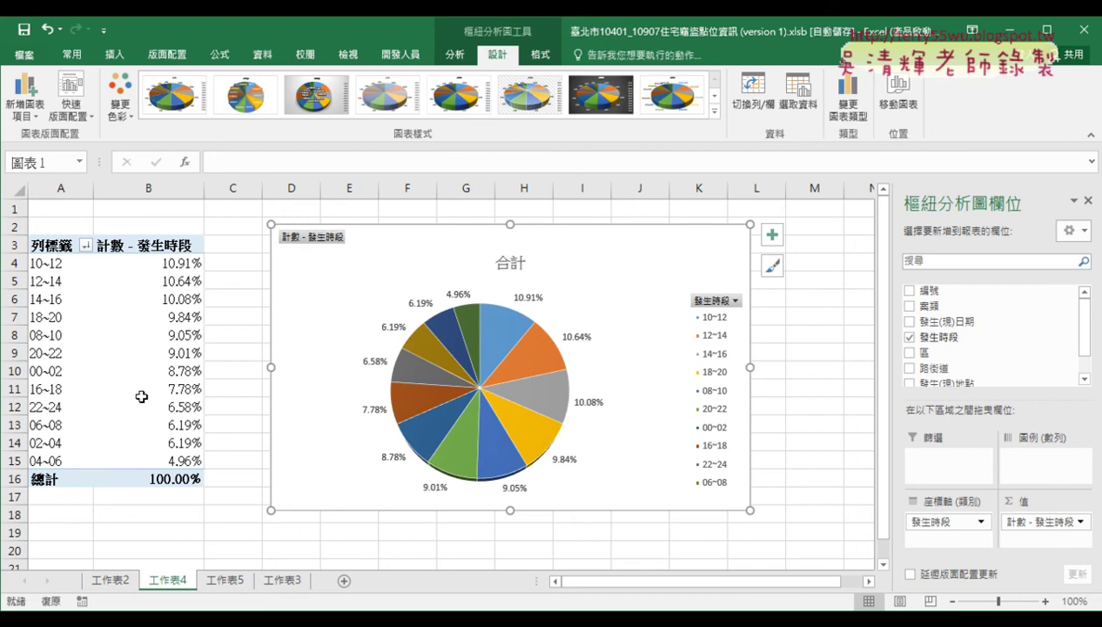
pyautogui.click(141, 261)
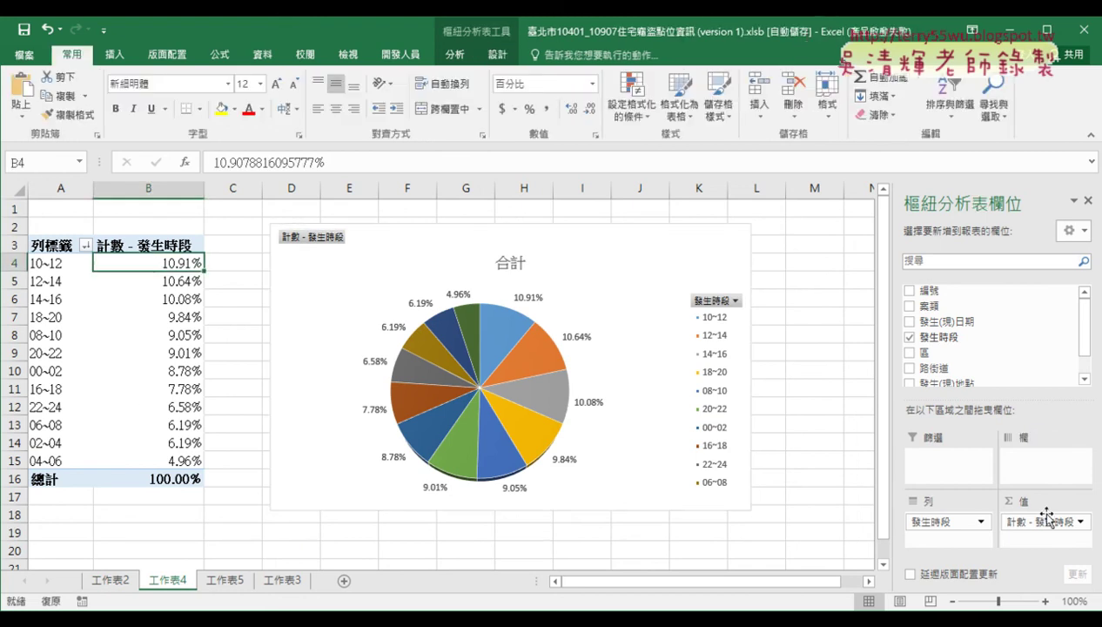
pyautogui.click(1078, 521)
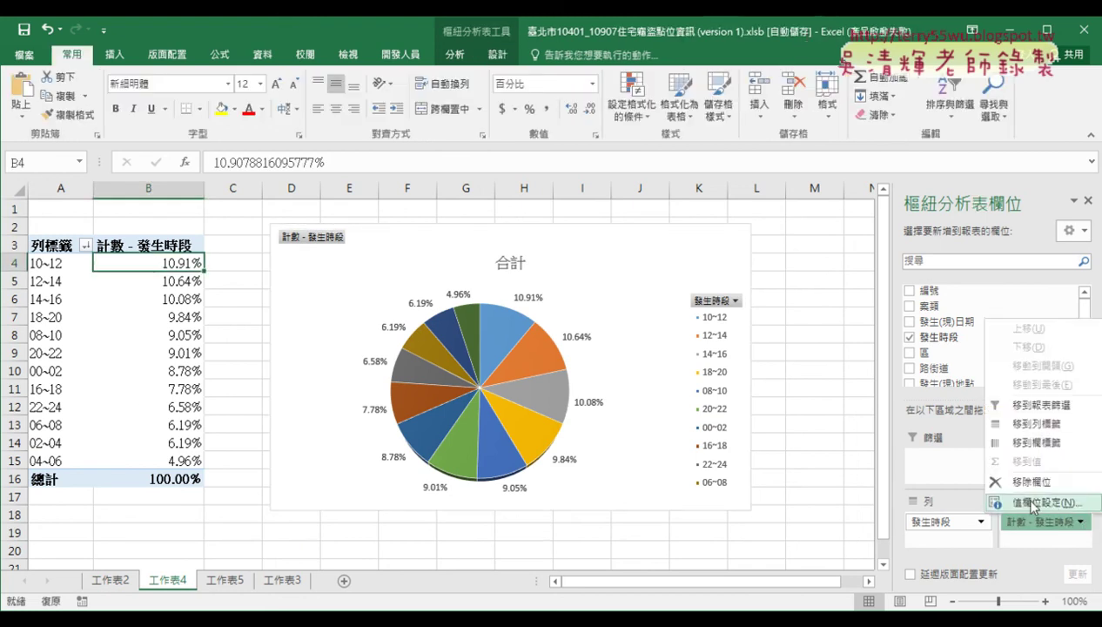
pyautogui.click(1042, 503)
pyautogui.click(519, 243)
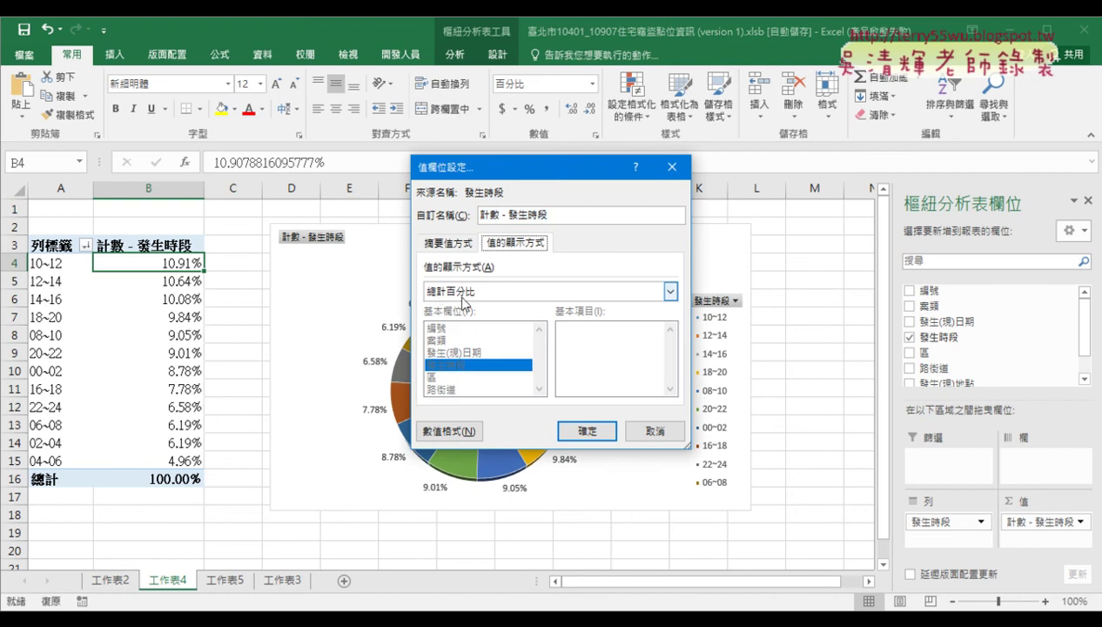
pyautogui.click(655, 430)
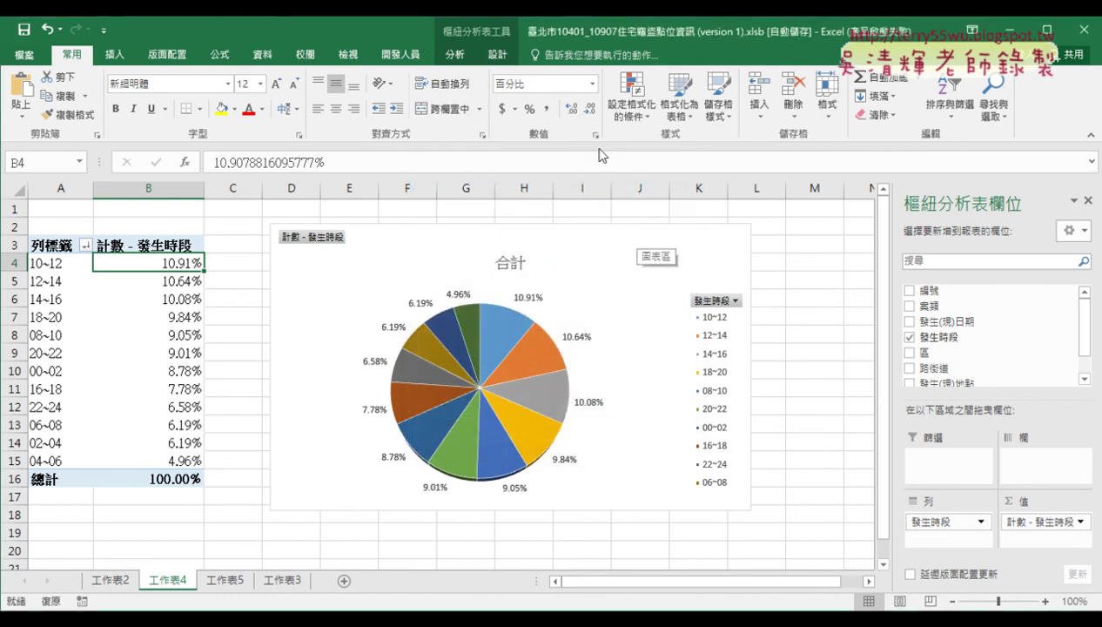
# Open the PivotChart dialog, cancel without adding a chart, and return to sheet 工作表5
pyautogui.click(485, 54)
pyautogui.click(451, 56)
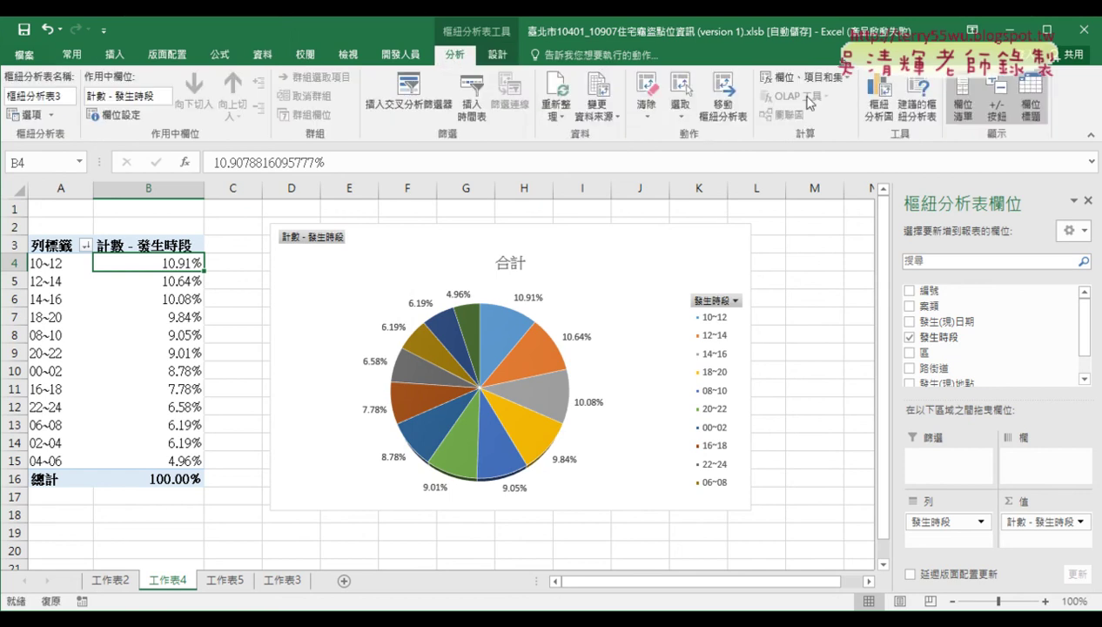
pyautogui.click(879, 96)
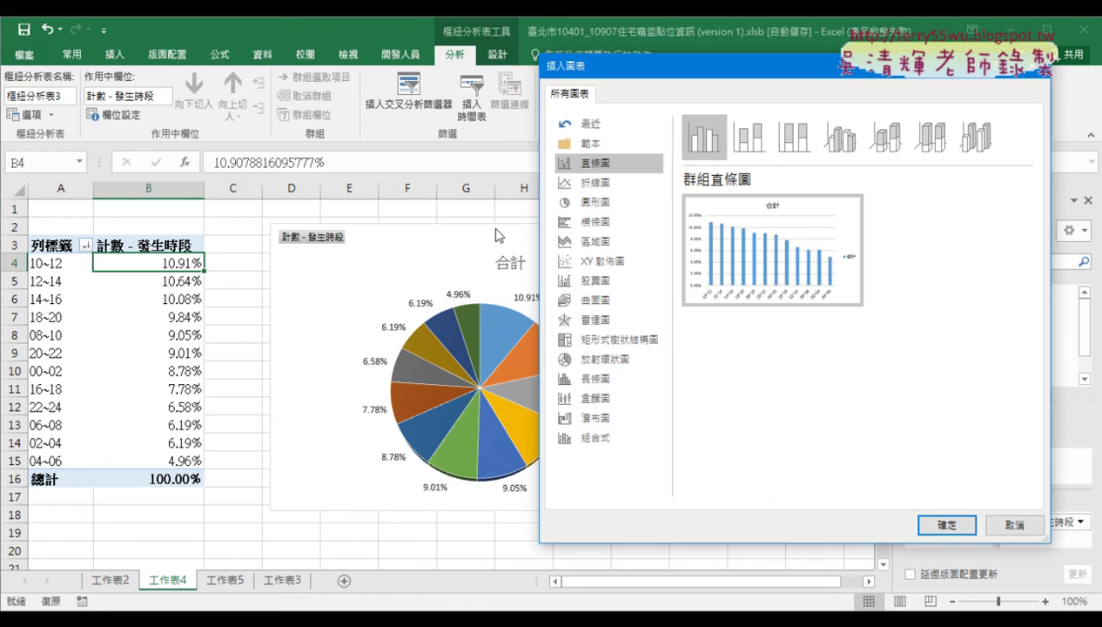
pyautogui.click(1014, 528)
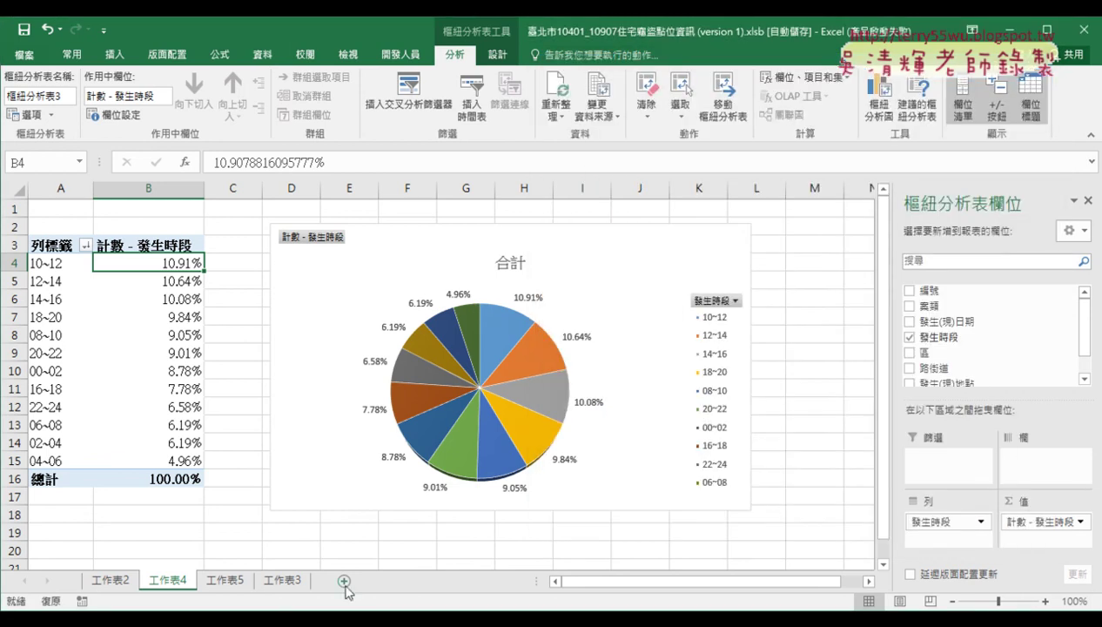
pyautogui.click(223, 581)
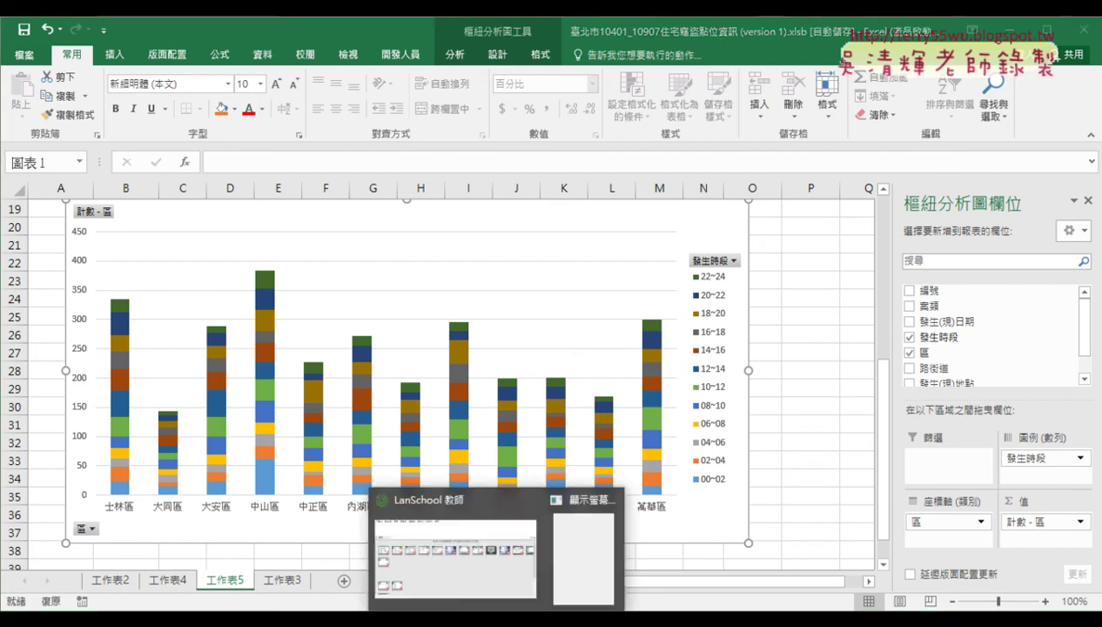
# Choose 停止顯示教師螢幕 from LanSchool's 顯示 menu, then minimize the teacher console
pyautogui.click(442, 556)
pyautogui.click(359, 166)
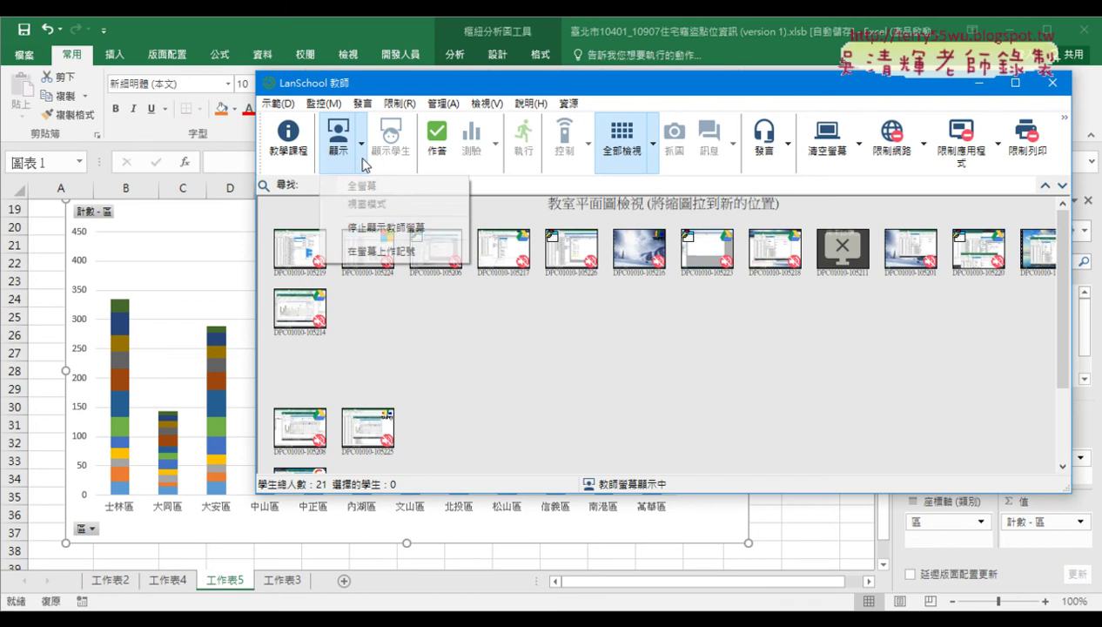
pyautogui.click(397, 225)
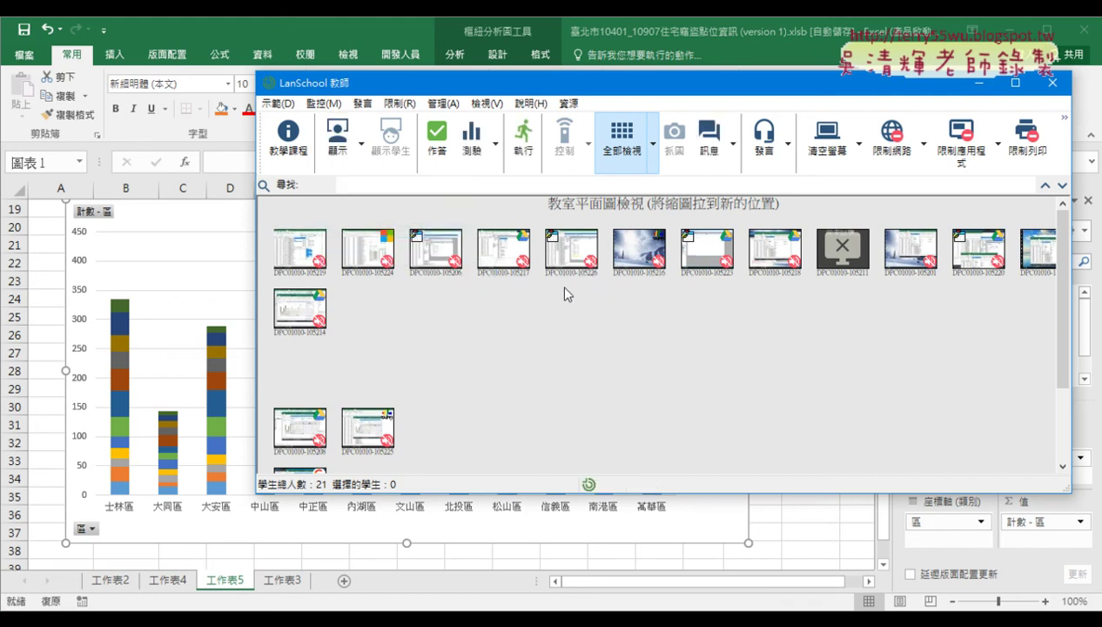
pyautogui.click(979, 83)
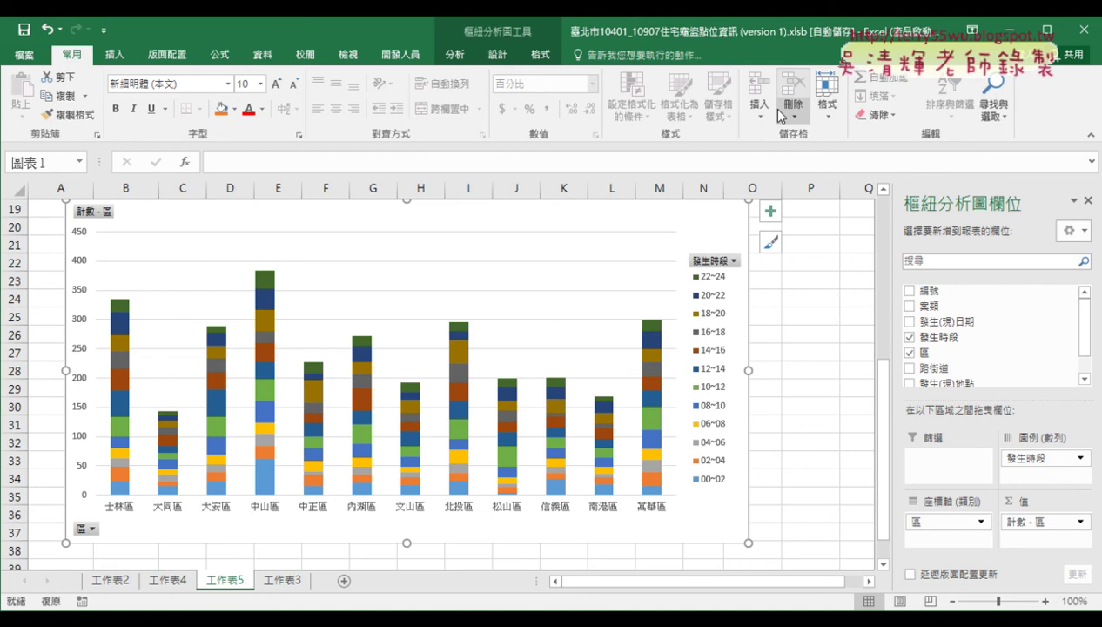
# Set the Save As file type to Excel Macro-Enabled Workbook (*.xlsm)
pyautogui.click(25, 33)
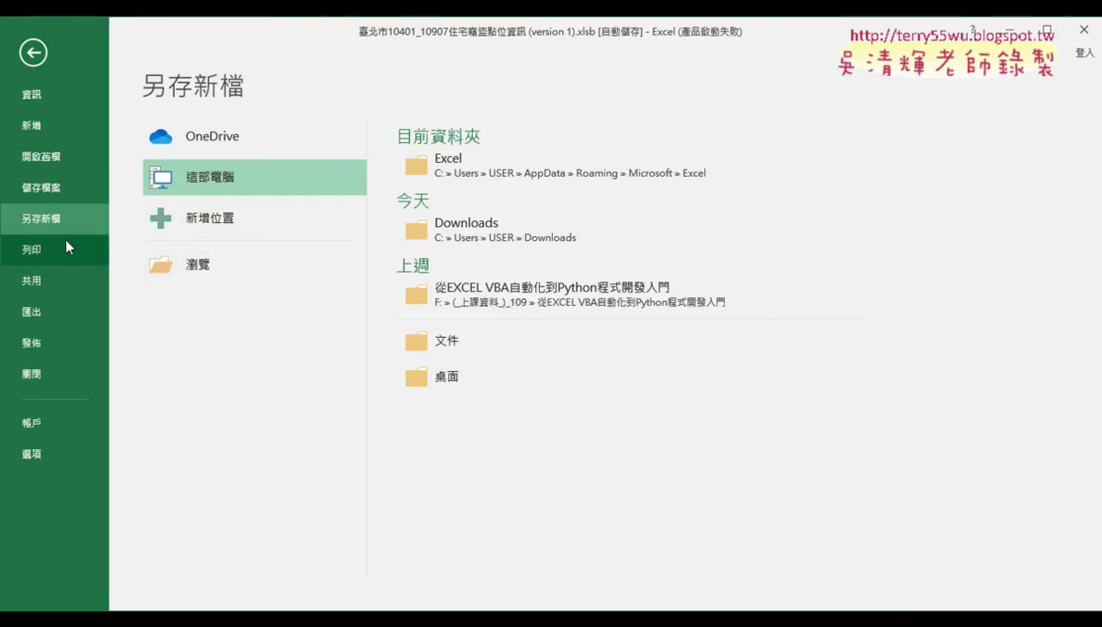
pyautogui.click(196, 264)
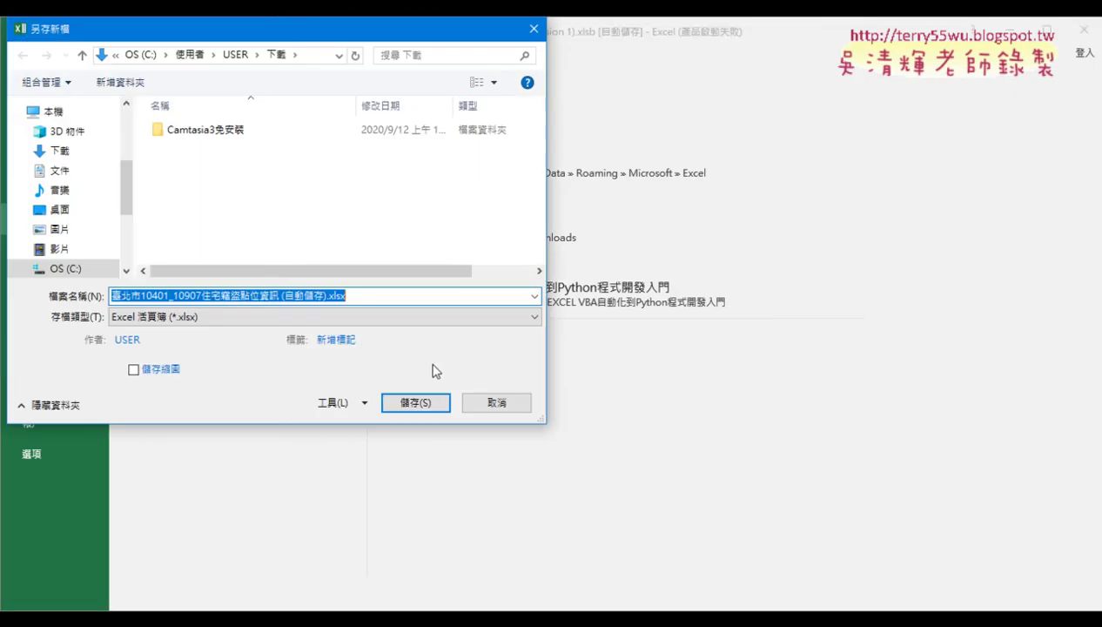
pyautogui.click(379, 317)
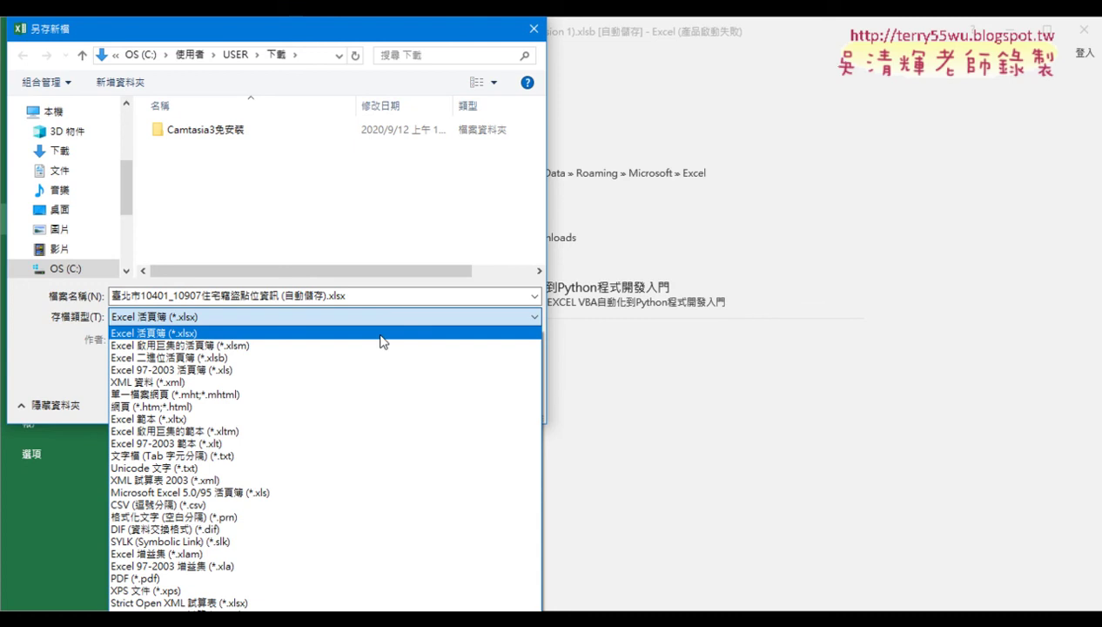
pyautogui.click(381, 345)
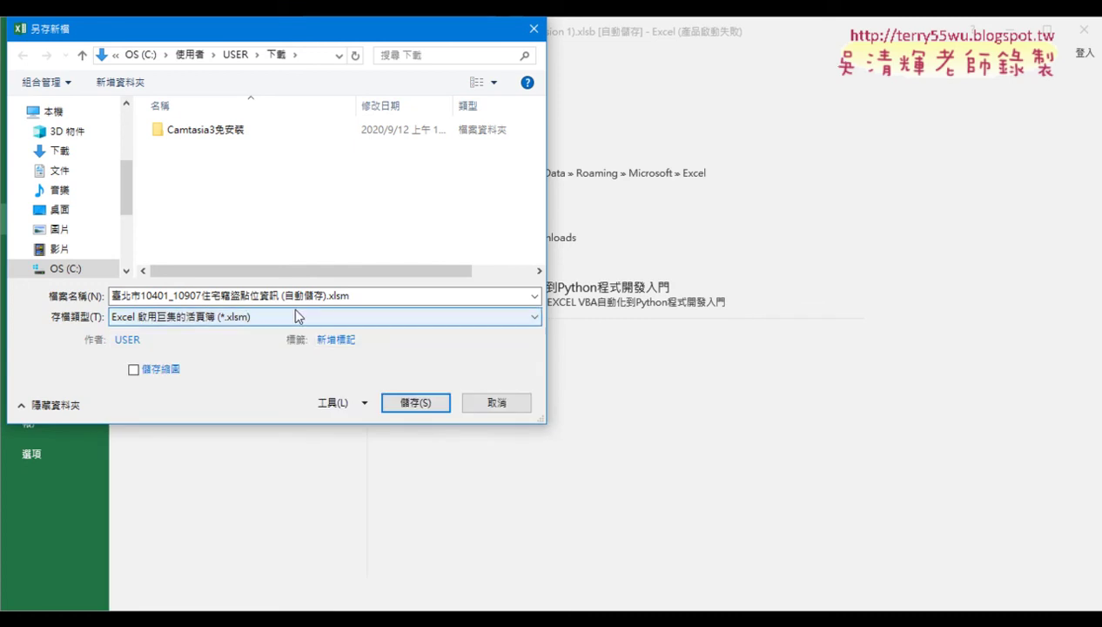
# Remove '(自動儲存)' from the file name and save it to USB drive F:
pyautogui.click(266, 296)
pyautogui.hotkey('ctrl', 'a')
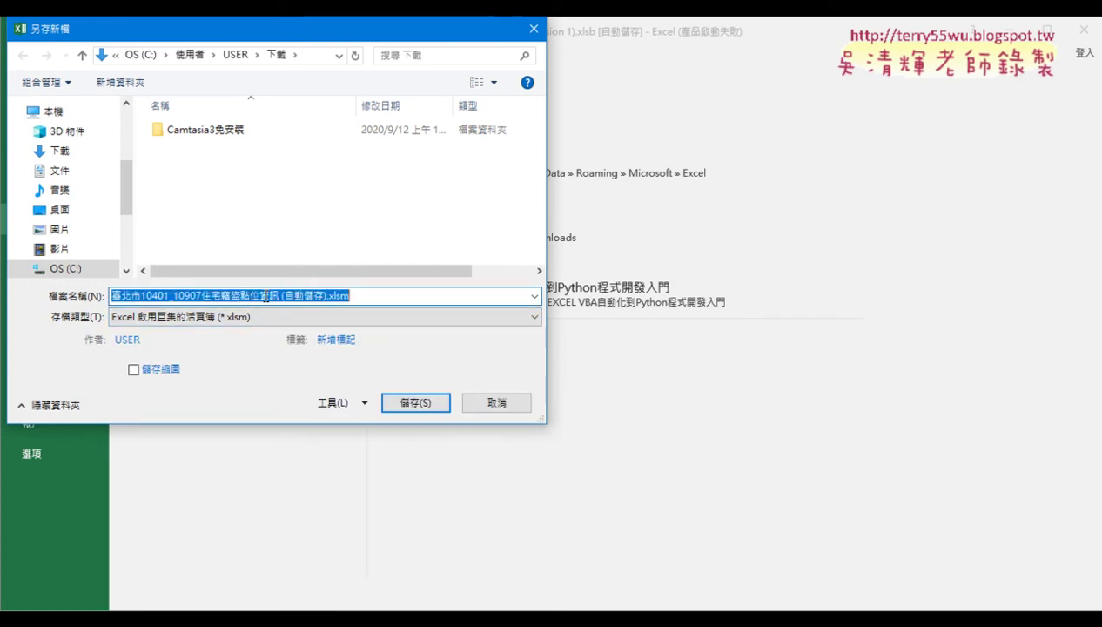
pyautogui.moveTo(279, 296); pyautogui.dragTo(327, 297)
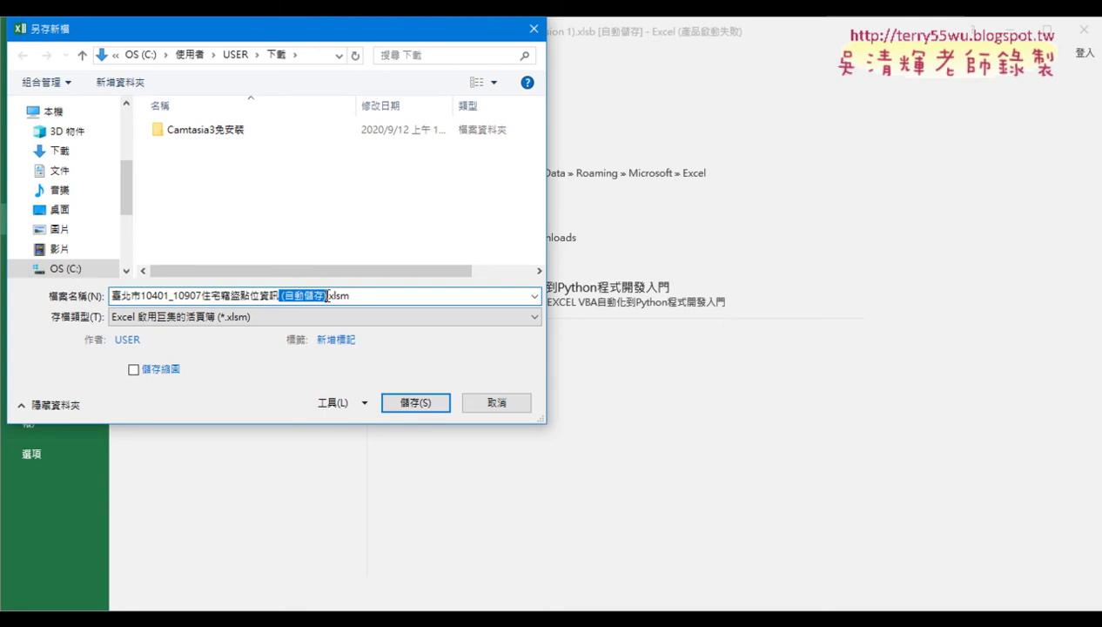
pyautogui.press('BackSpace')
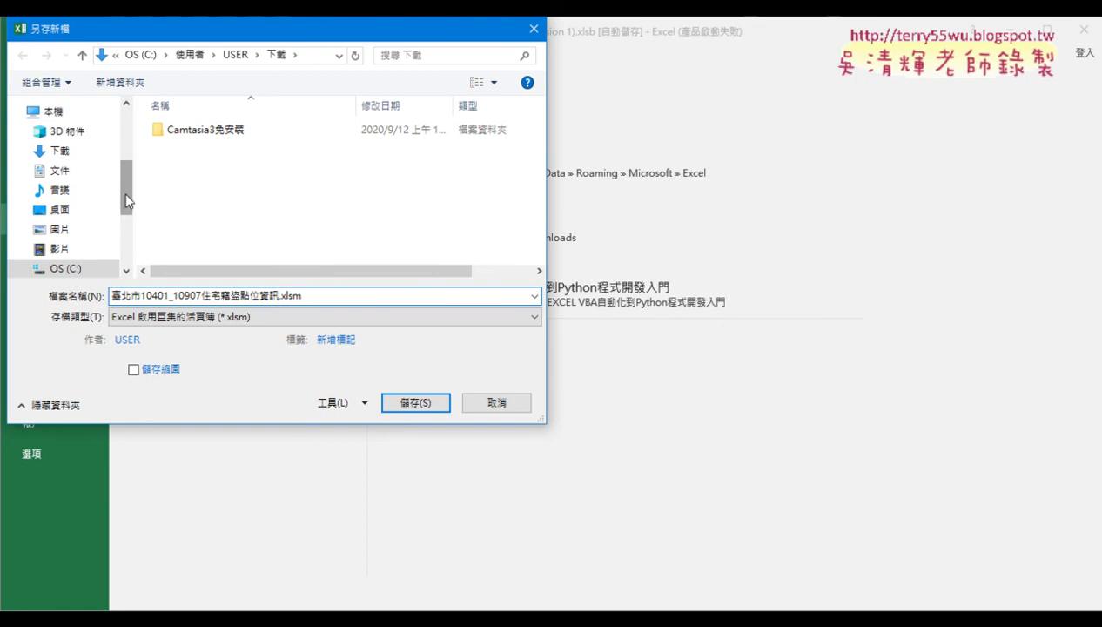
pyautogui.moveTo(126, 202); pyautogui.dragTo(126, 250)
pyautogui.click(87, 219)
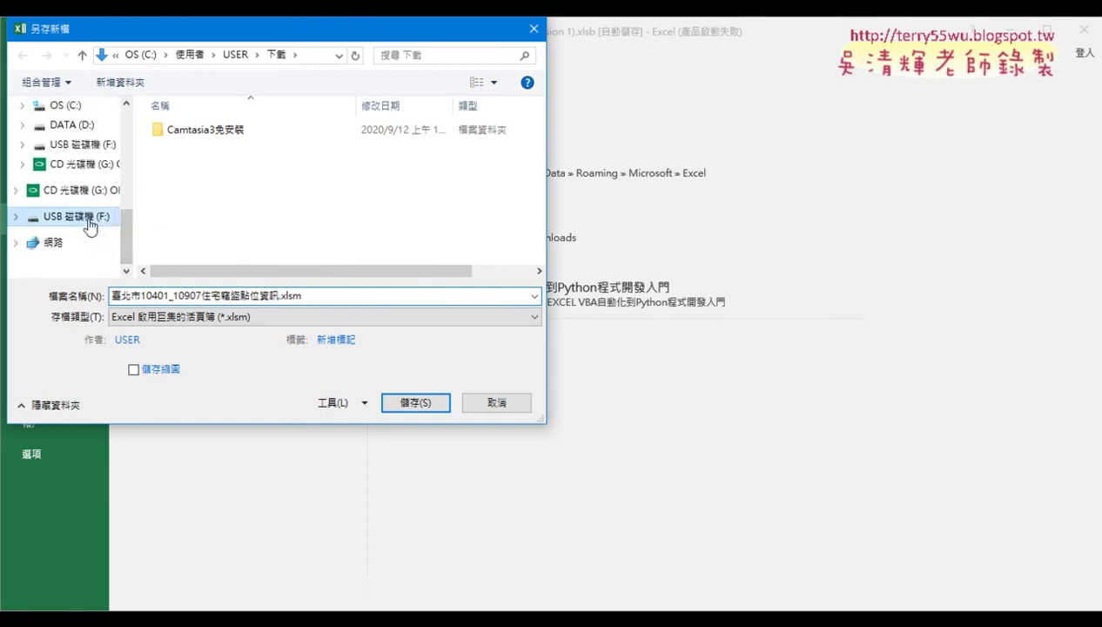
pyautogui.click(415, 404)
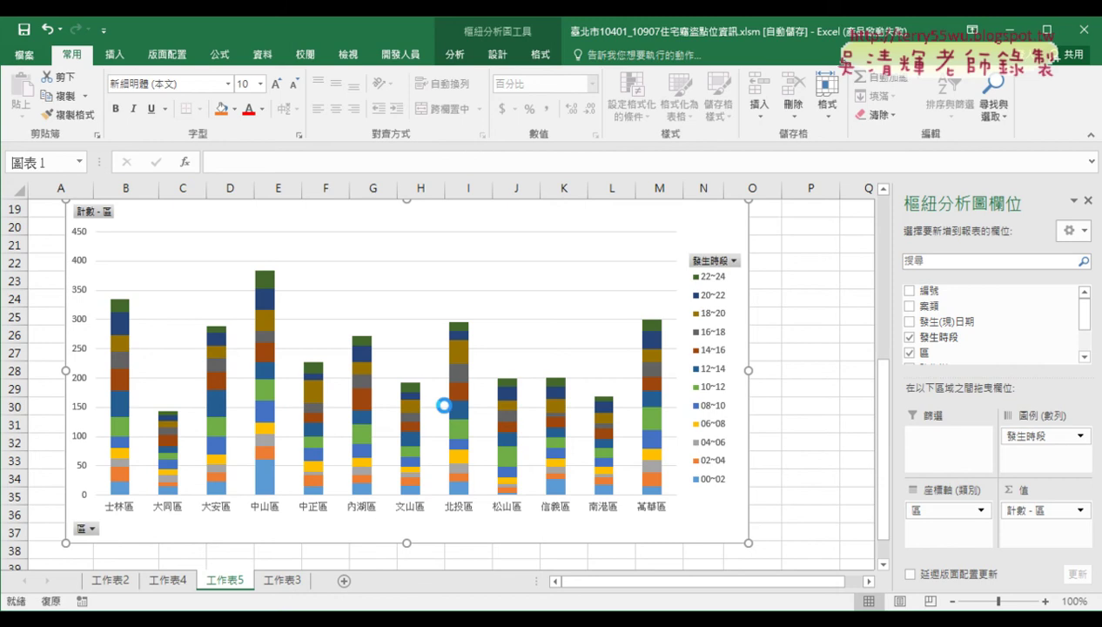